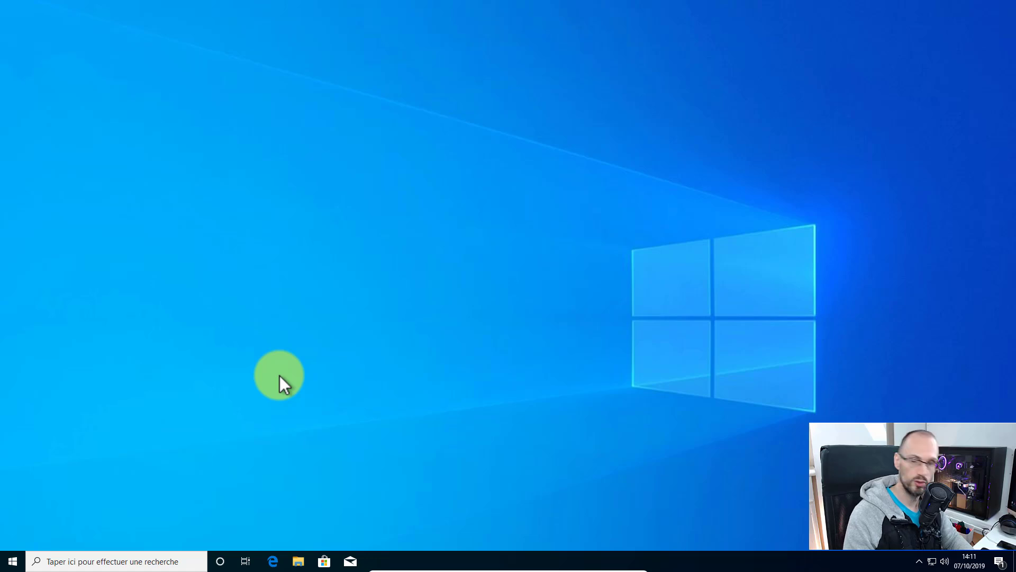
Check the Windows edition and activation information in the system properties, and close the window.
key(super+Pause)
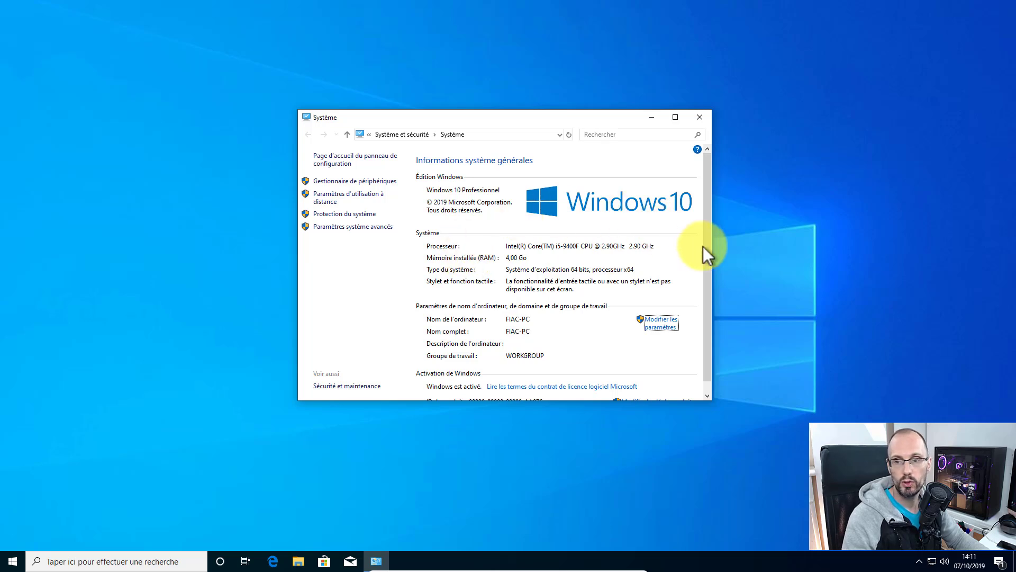
scroll(706, 245, down, 1)
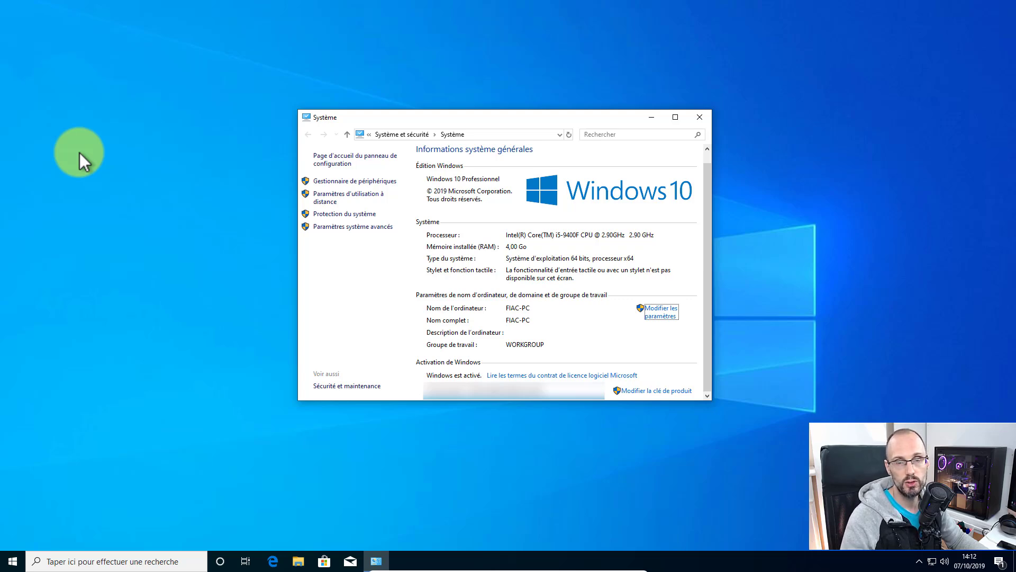
click(699, 113)
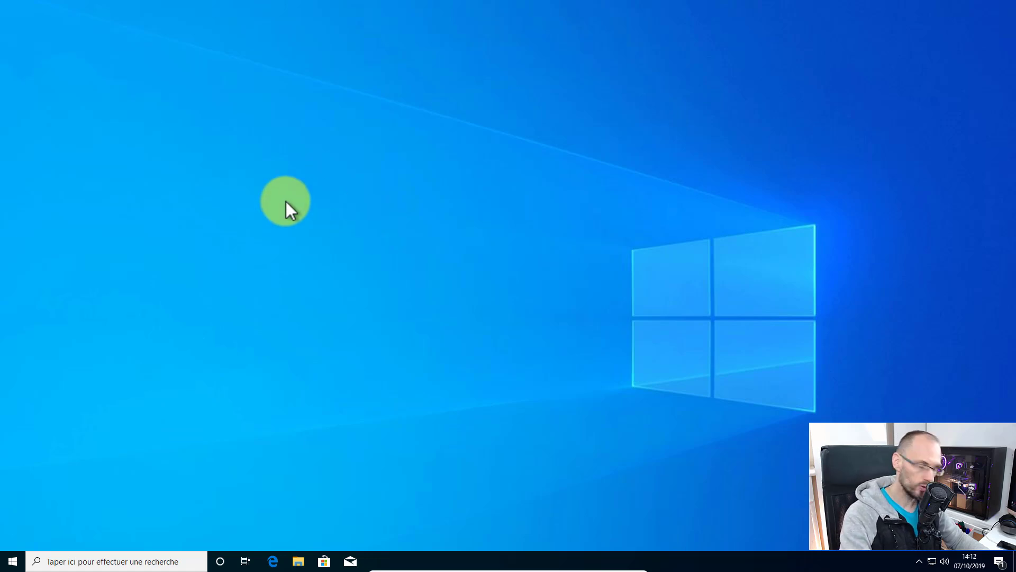
Look for the Windows.old folder on Disque local (C:) in the file explorer, and close the explorer.
key(super+e)
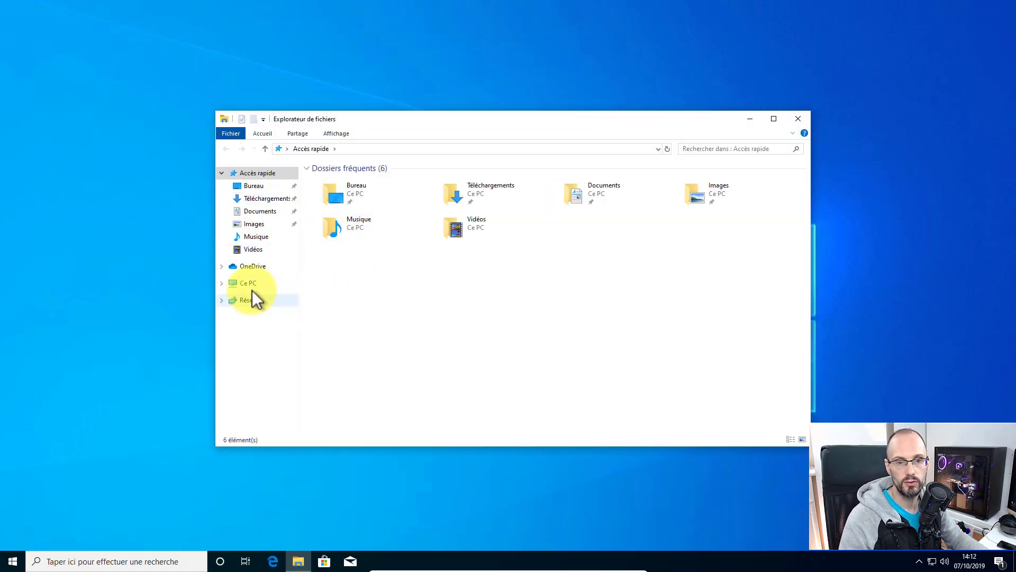
click(249, 283)
click(358, 295)
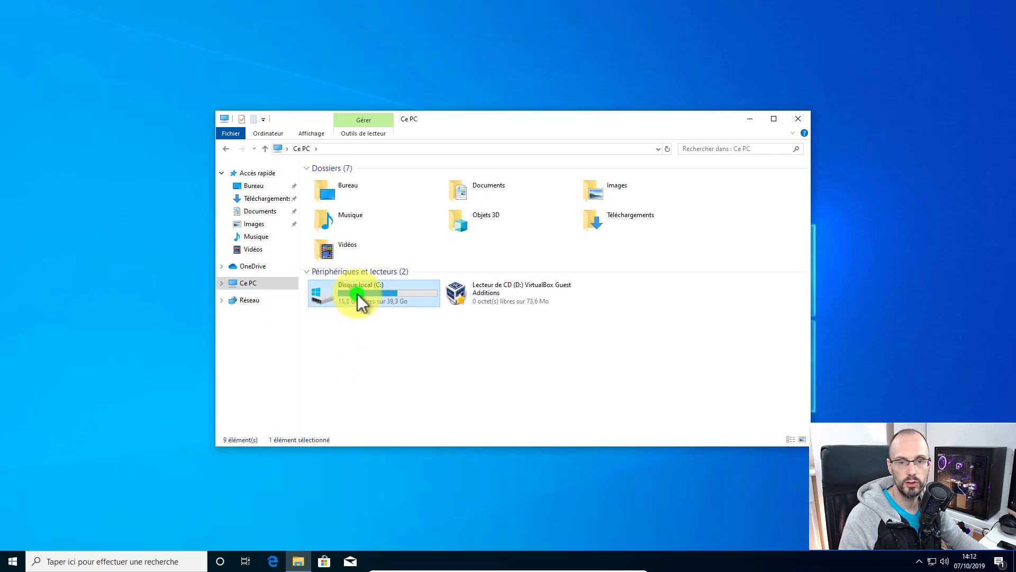
double_click(357, 294)
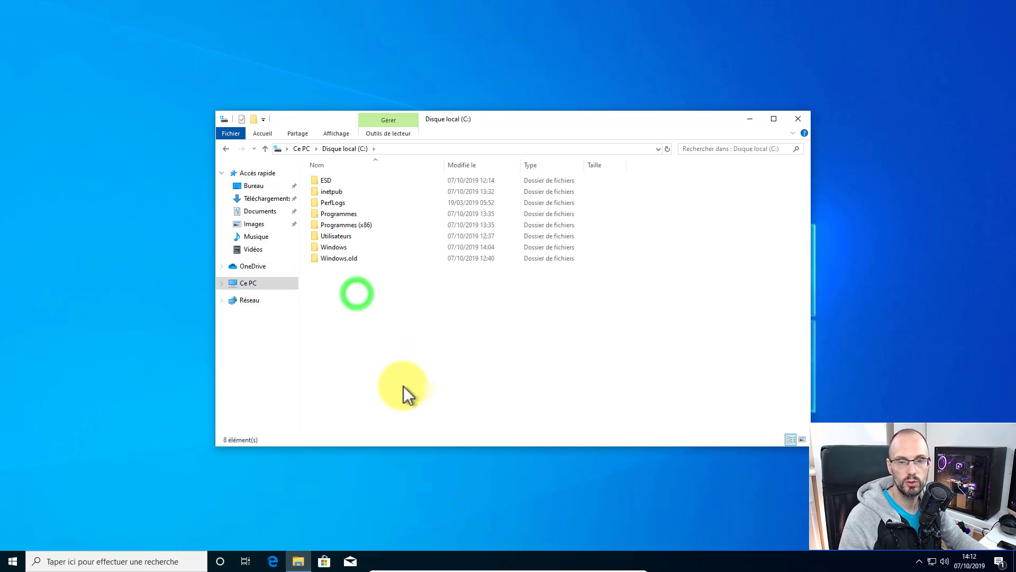
click(332, 259)
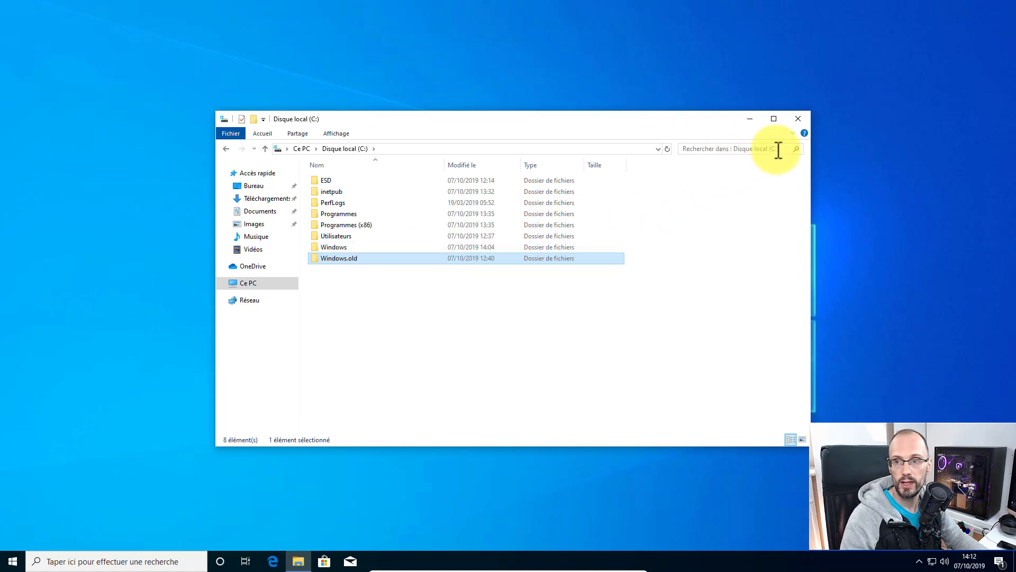
click(798, 118)
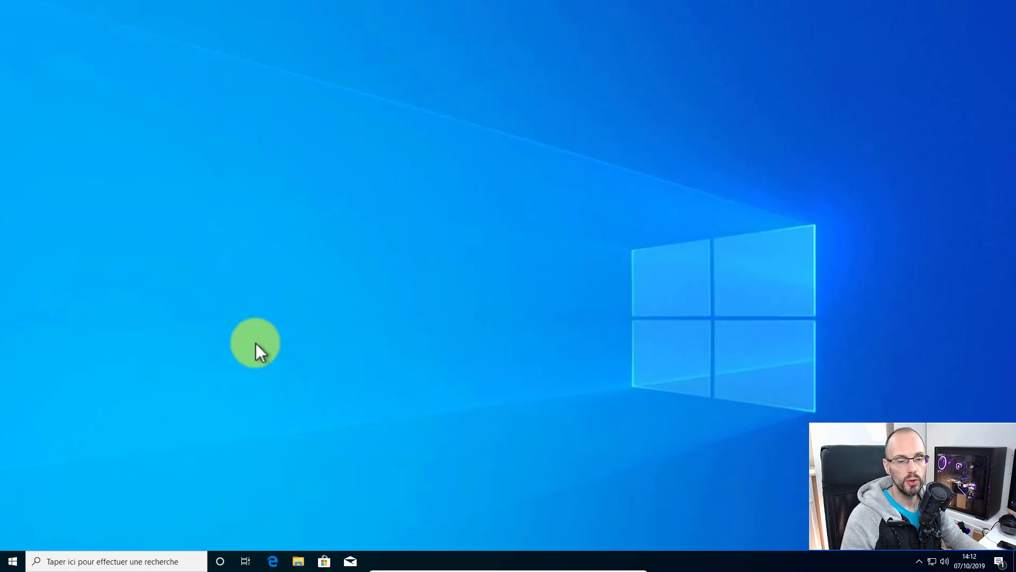
Open the Récupération page of the Mise à jour et sécurité settings in a floating window enlarged to show all recovery options.
click(11, 560)
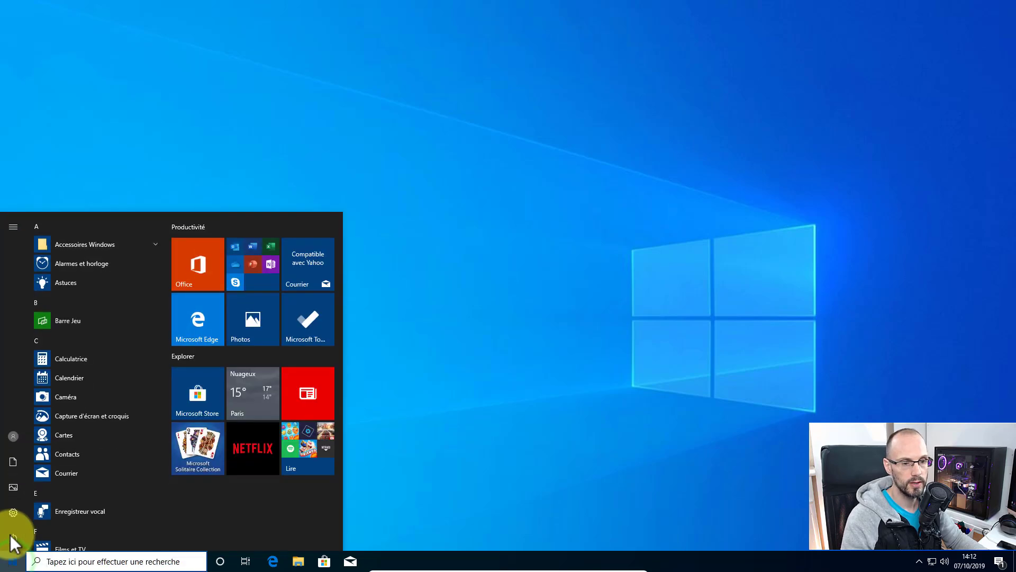
click(12, 513)
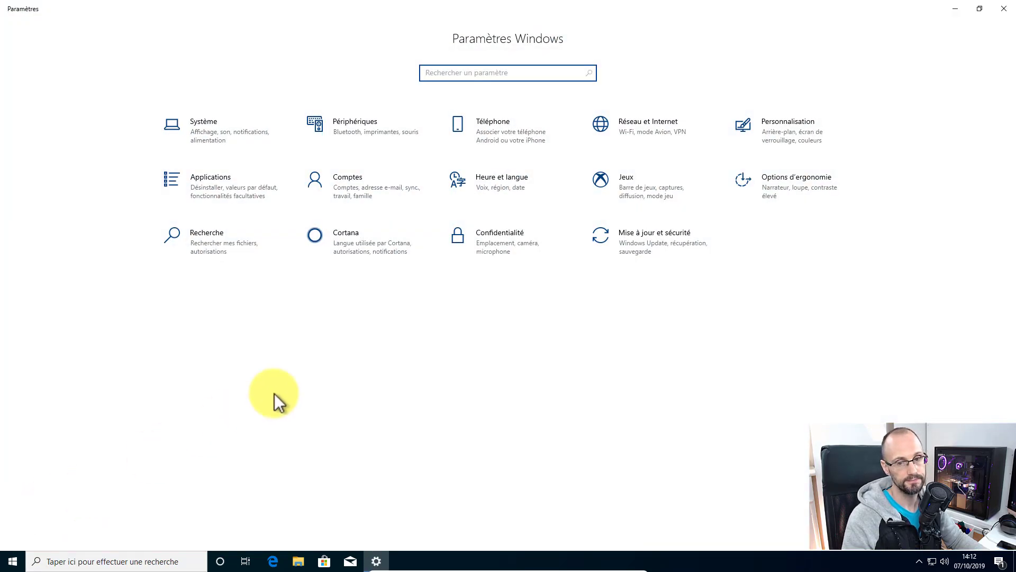
click(641, 245)
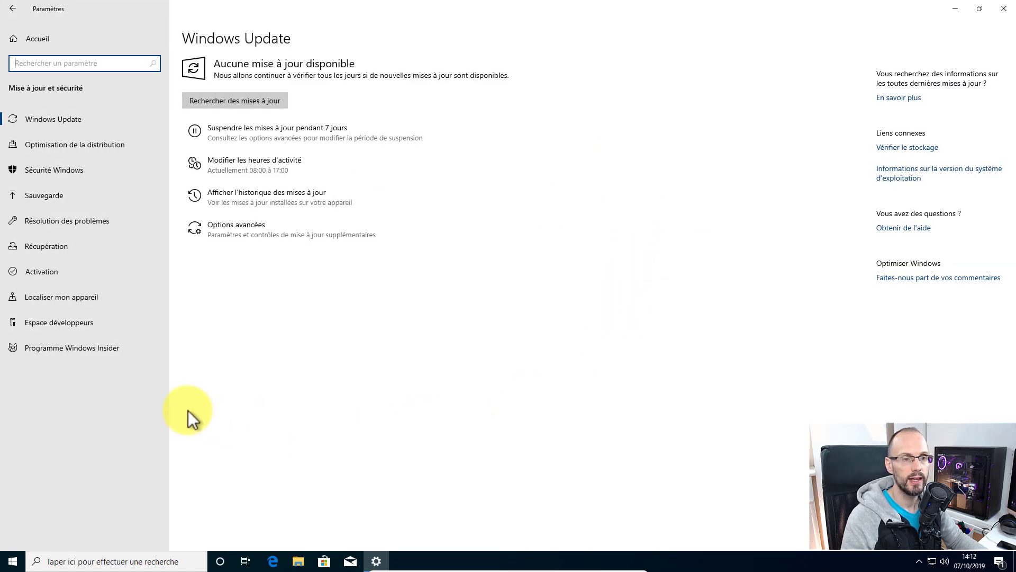
click(57, 252)
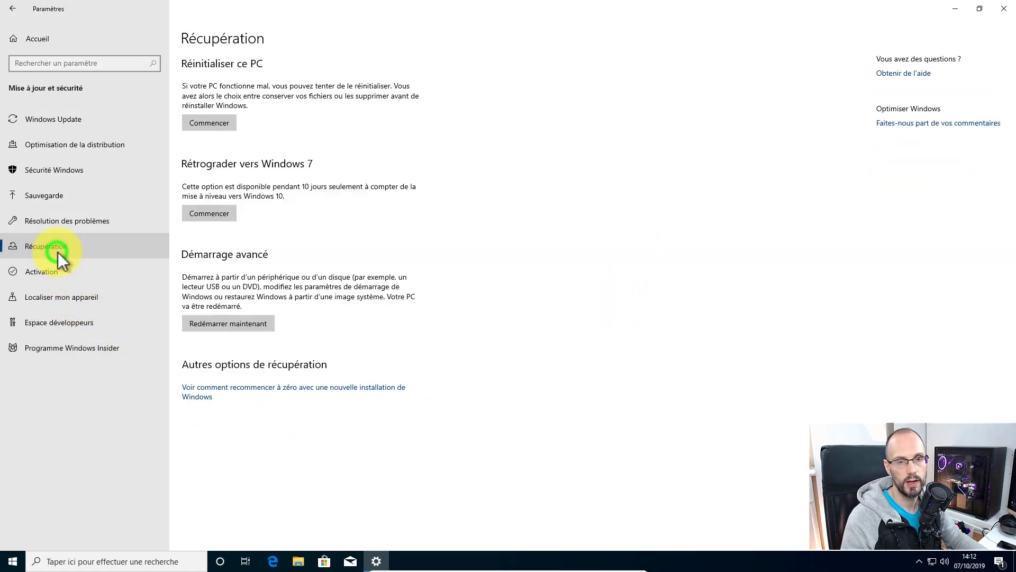
key(super+Down)
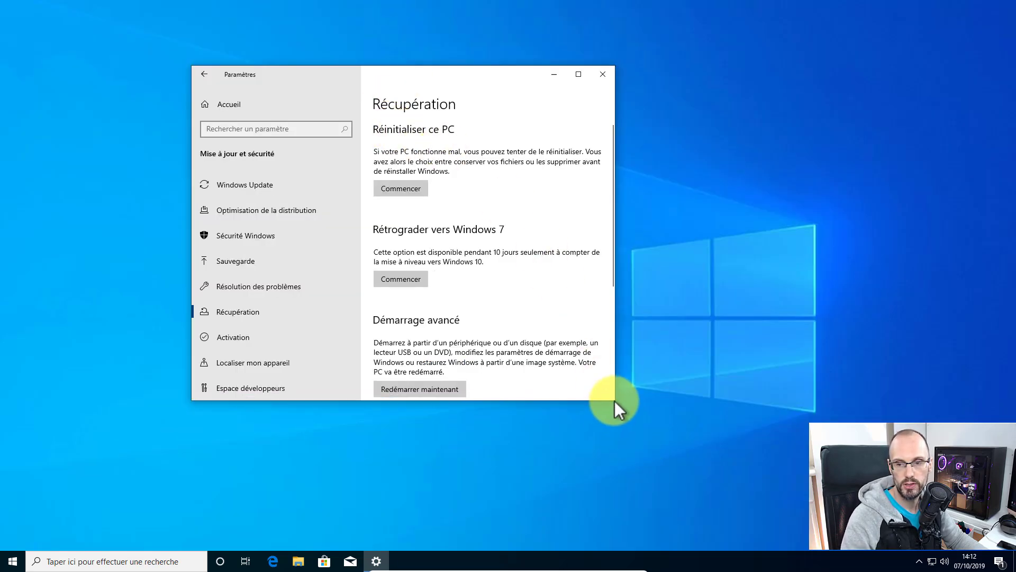
drag(614, 397, 846, 530)
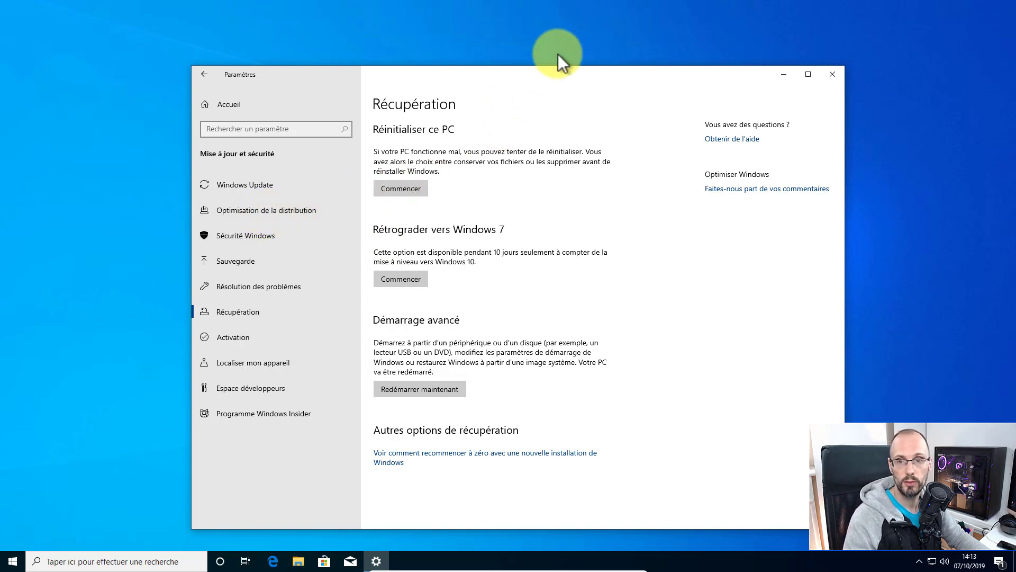
drag(543, 72, 551, 38)
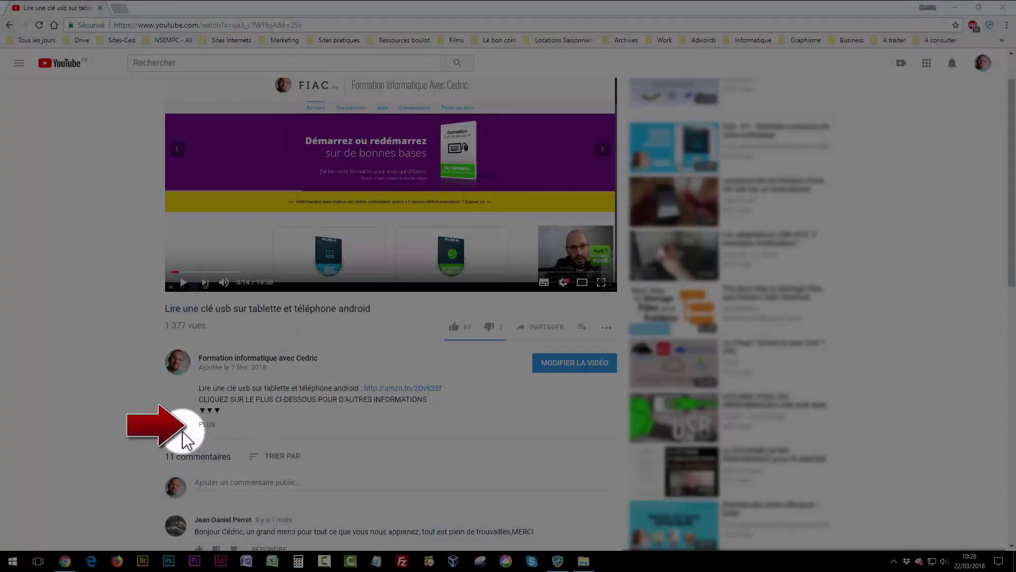
click(209, 425)
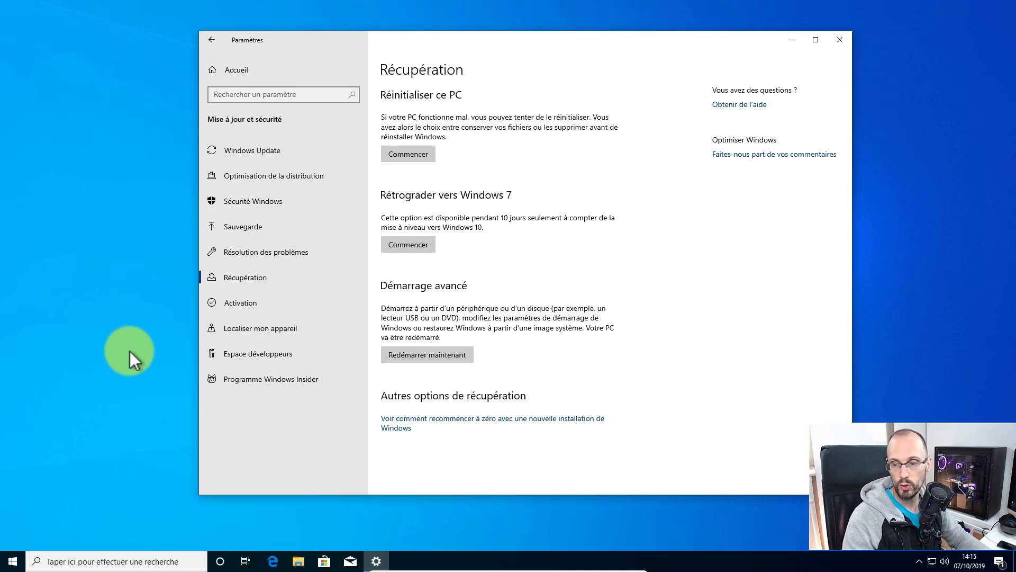
click(873, 529)
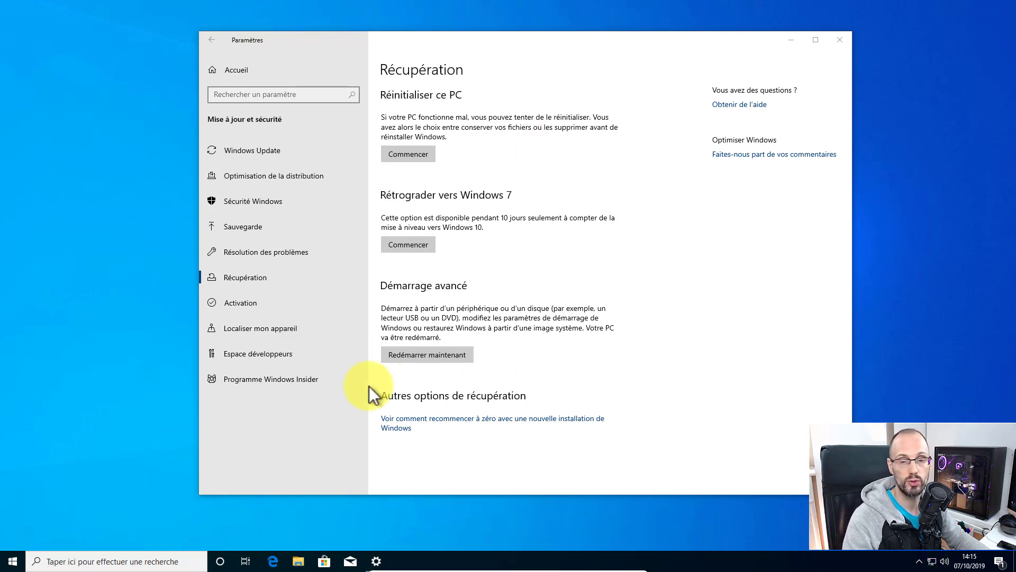
Start the rollback to Windows 7 and submit "Une autre raison" with the comment "Je fais un test pour vérifier que cela fonctionne.".
click(416, 245)
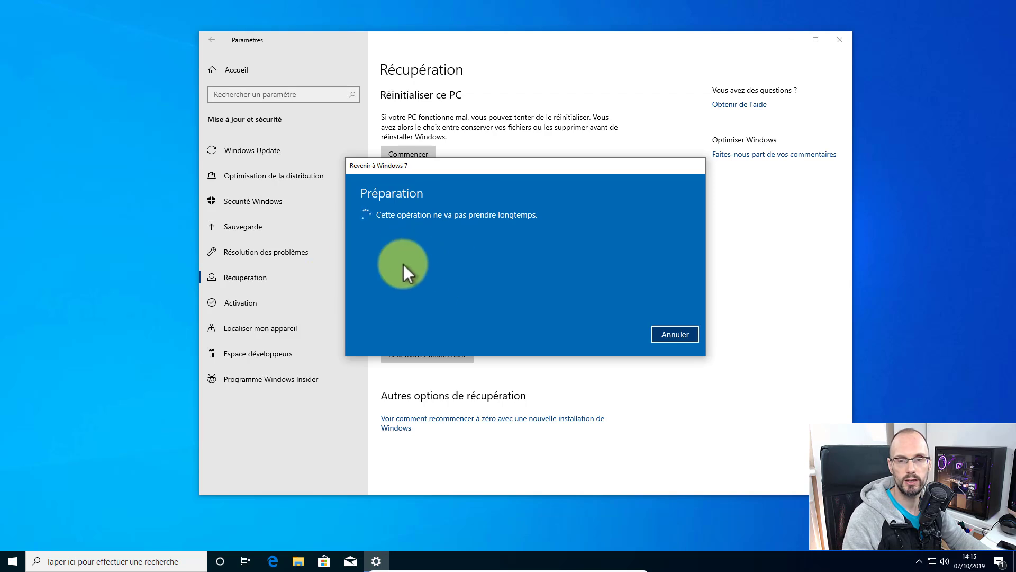
mouse_move(495, 170)
mouse_down()
mouse_move(485, 328)
mouse_move(492, 183)
mouse_up()
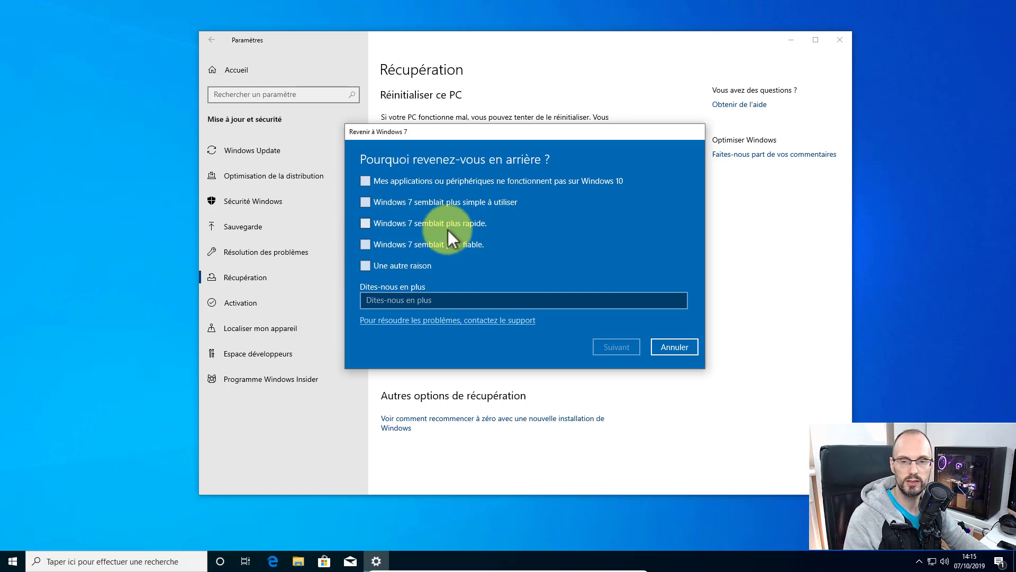
click(363, 265)
click(373, 300)
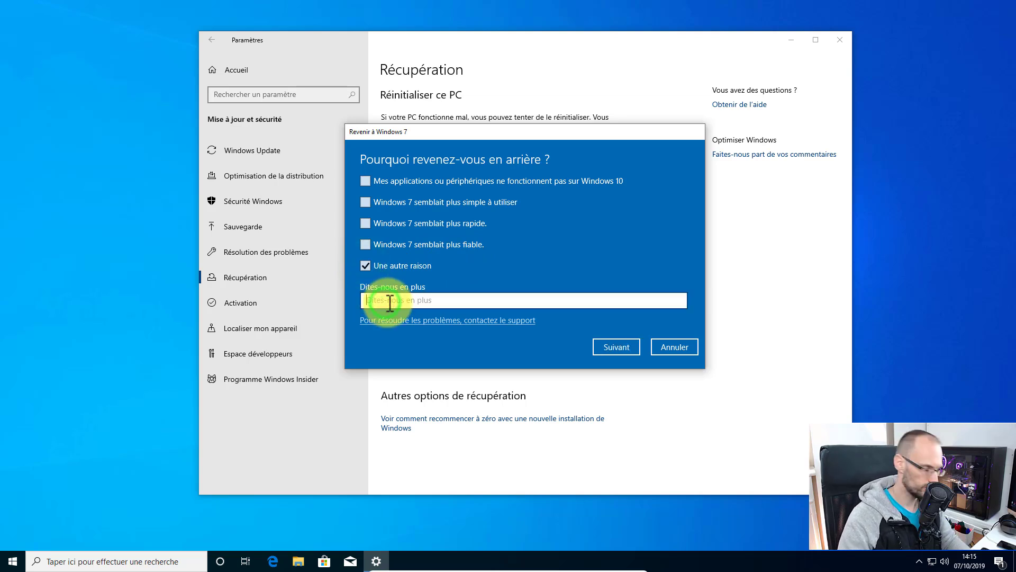
text(Je fait)
key(BackSpace)
text(s un test pour vérifier que cela fonctionne.)
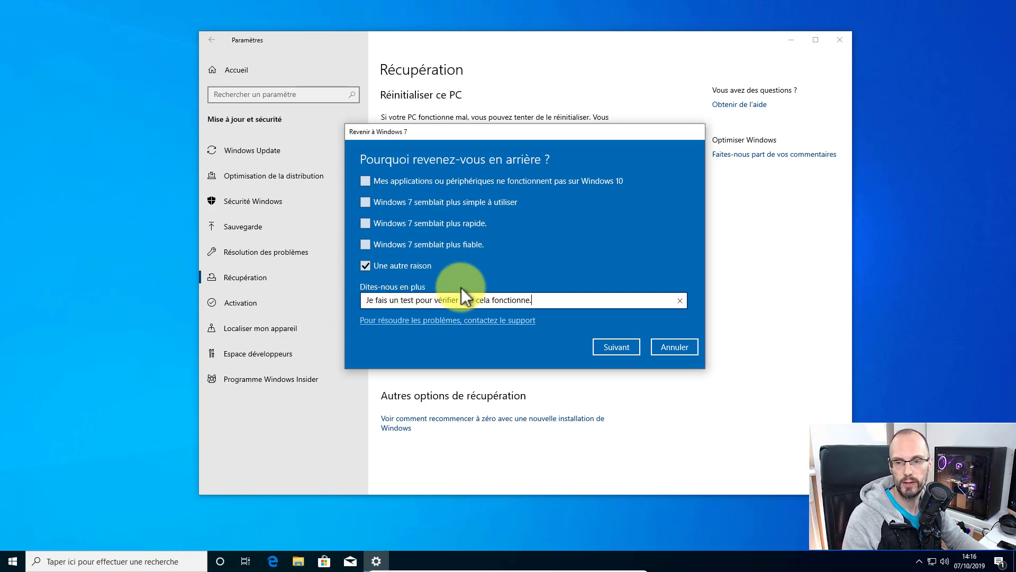
click(611, 349)
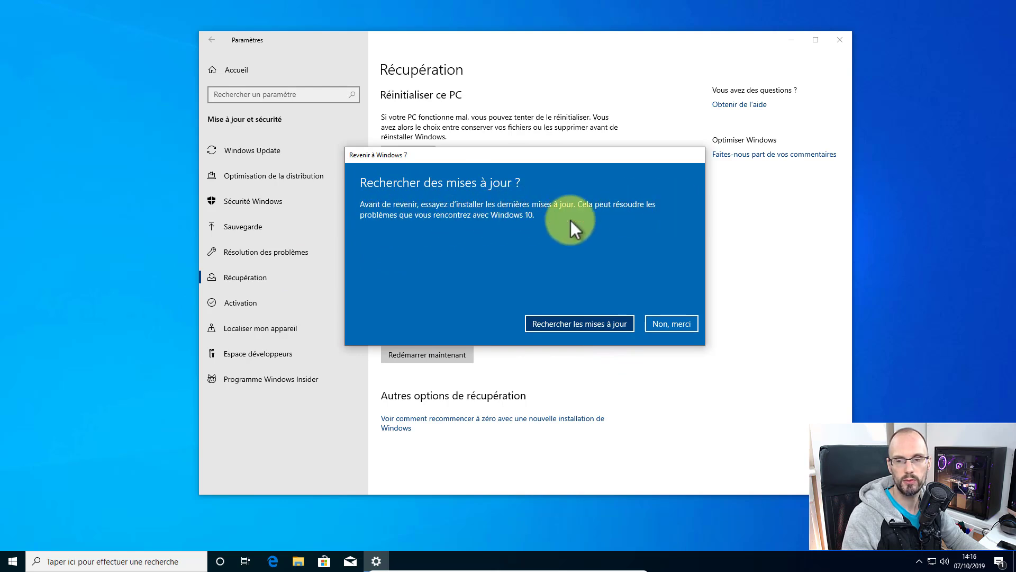
Decline the update search, accept the rollback and password notices, and launch the return to Windows 7.
click(678, 323)
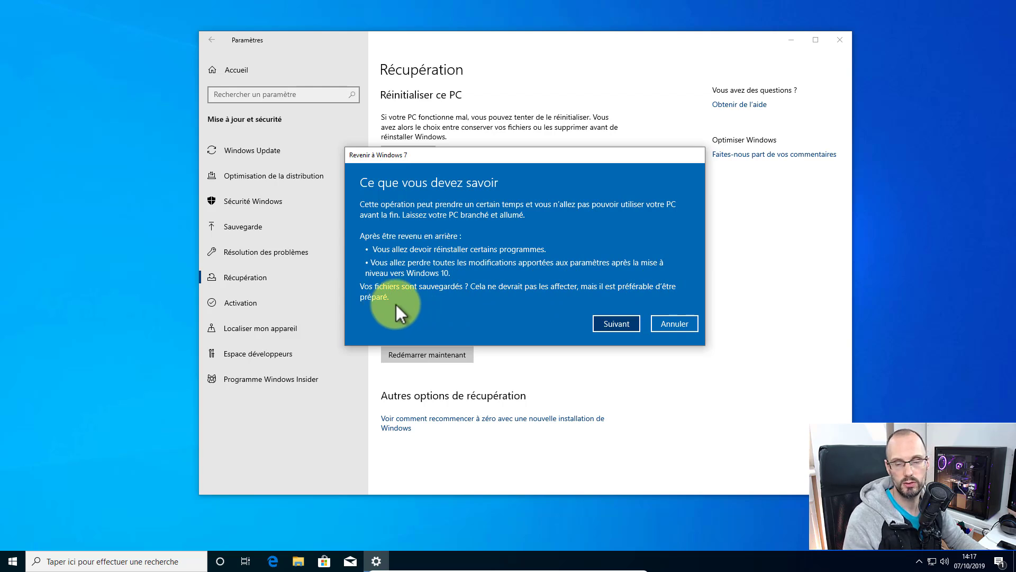
click(616, 323)
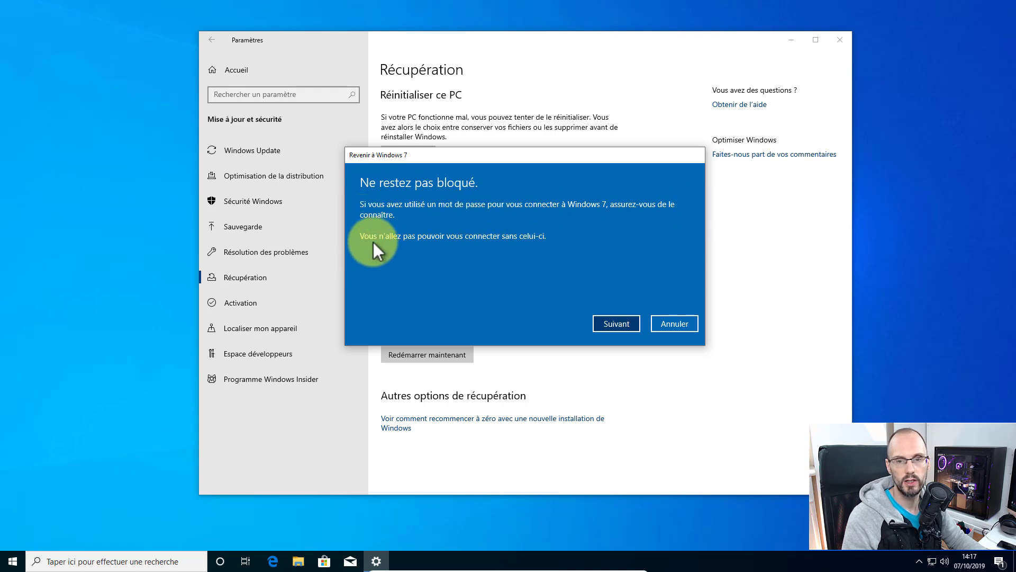
click(609, 321)
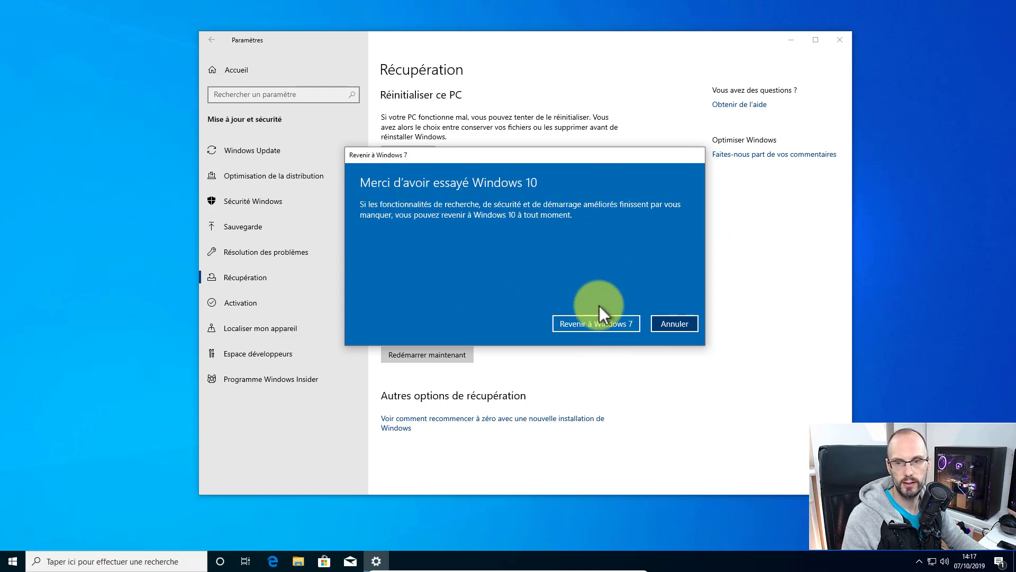
click(609, 324)
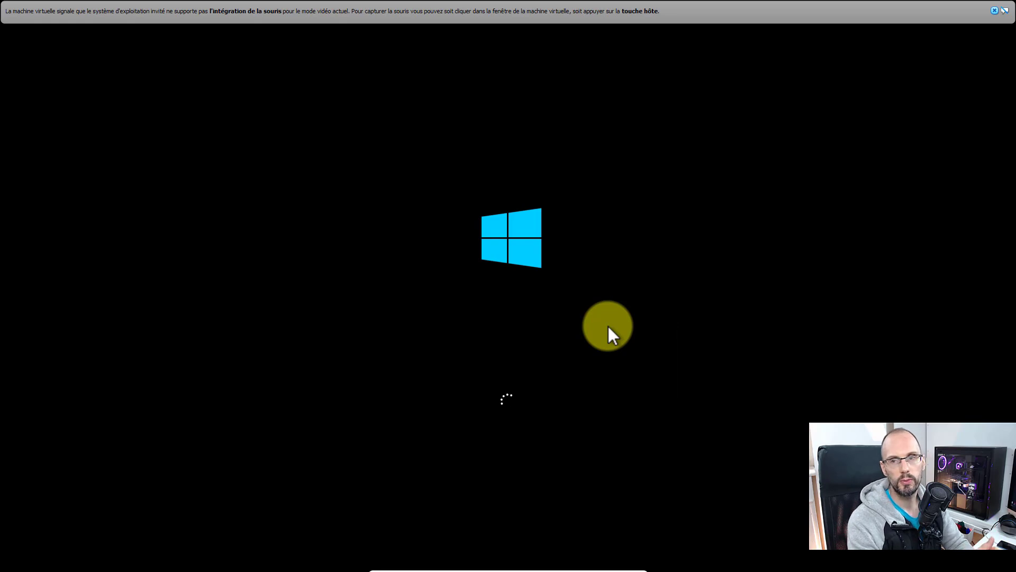
Dismiss the virtual machine's mouse-integration messages during the restart.
click(994, 10)
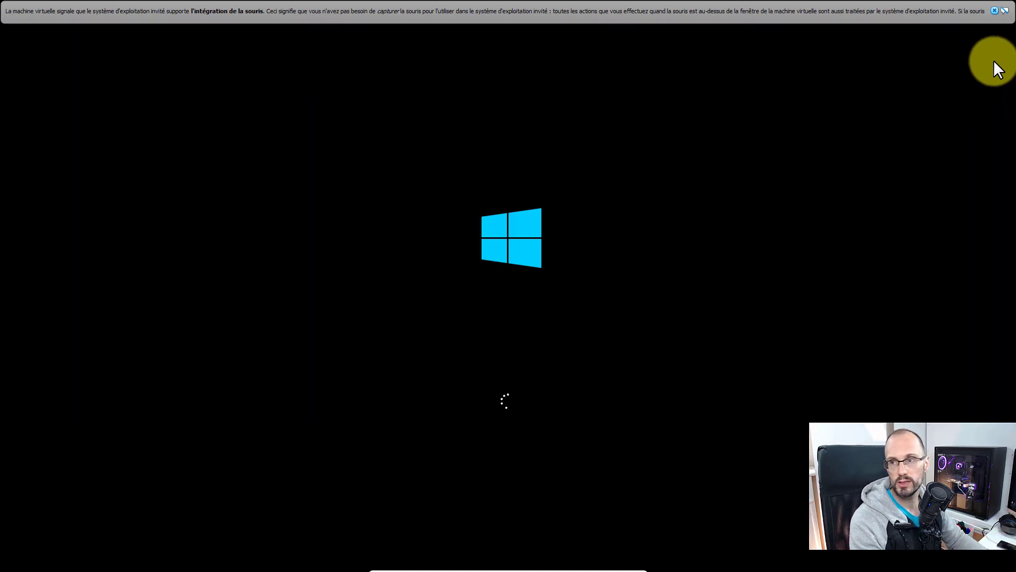
click(993, 10)
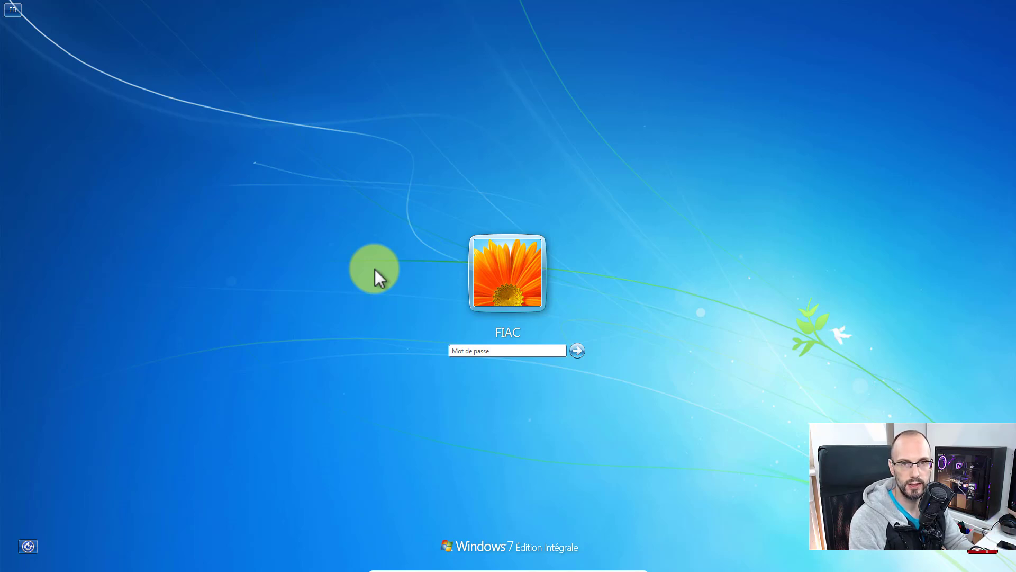
Sign in to the Windows 7 session with the account password and check the Start menu.
key(Return)
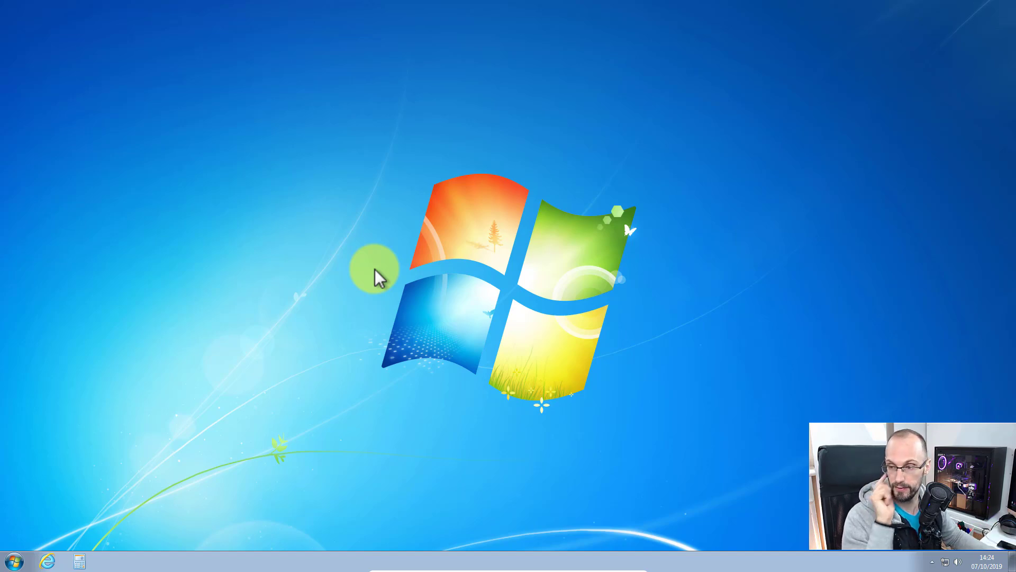
click(291, 256)
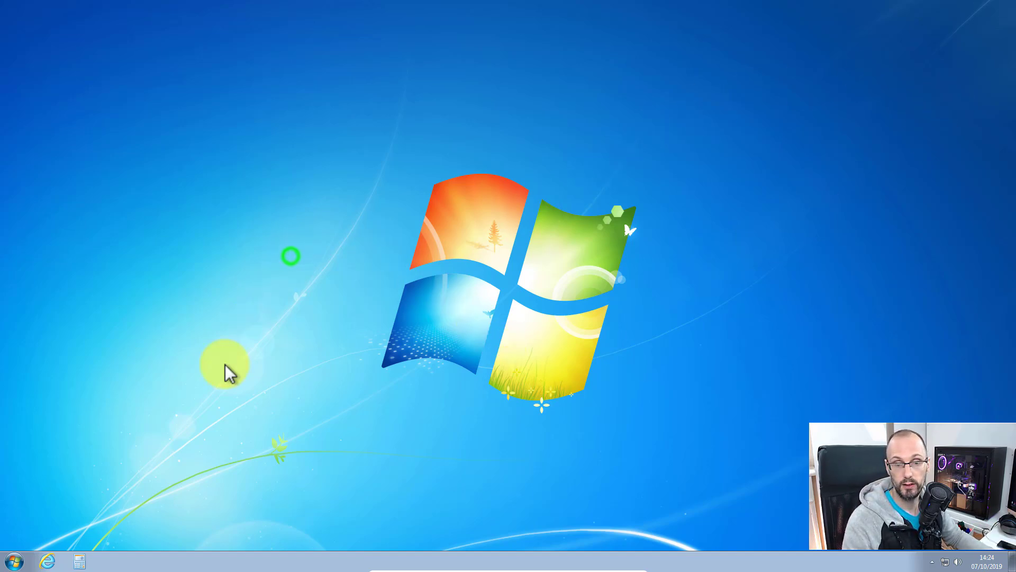
click(14, 560)
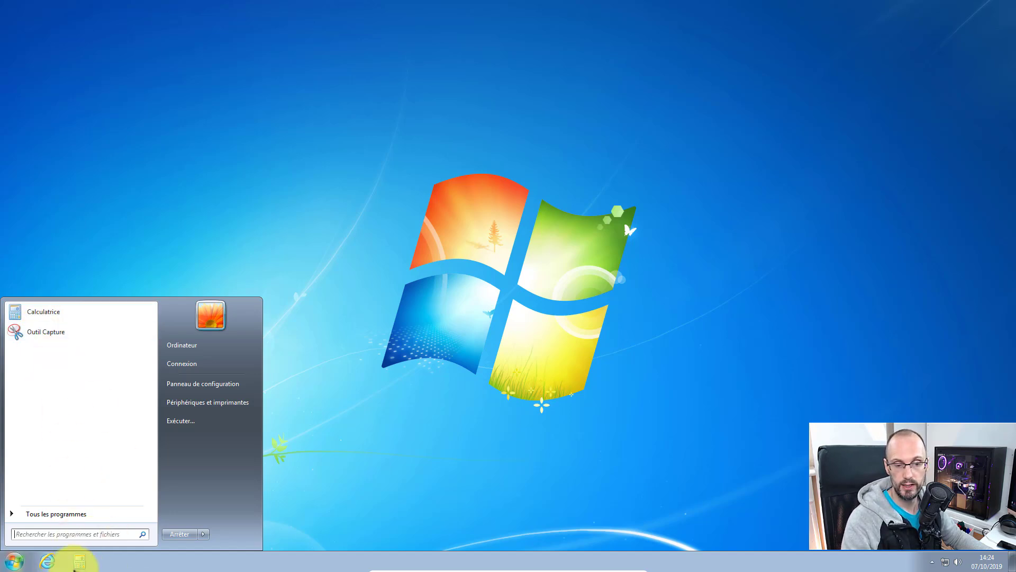
click(505, 281)
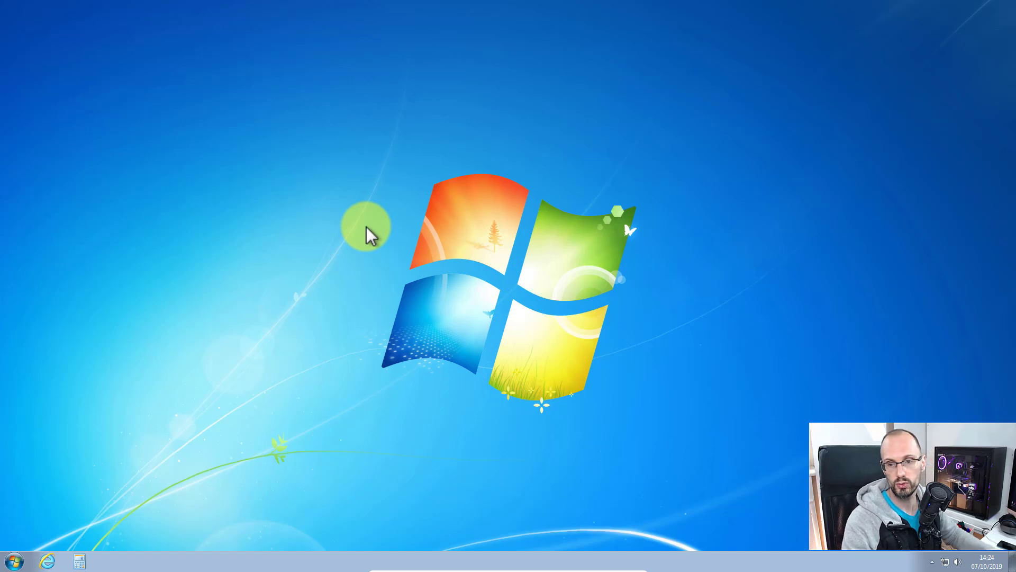
Check the restored Windows edition and activation status in the enlarged system information window, and close it.
key(super+Pause)
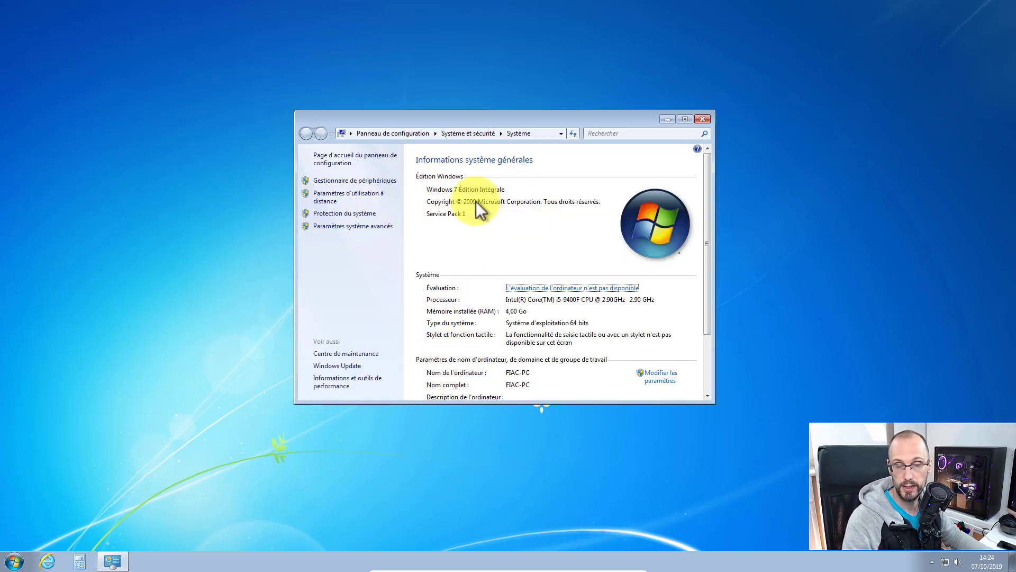
drag(392, 403, 381, 506)
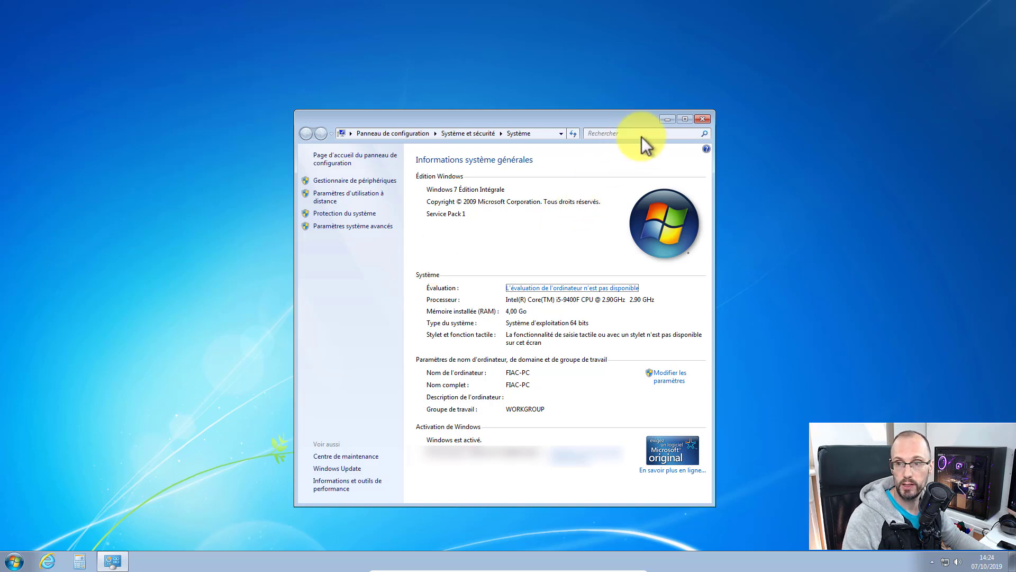
click(703, 119)
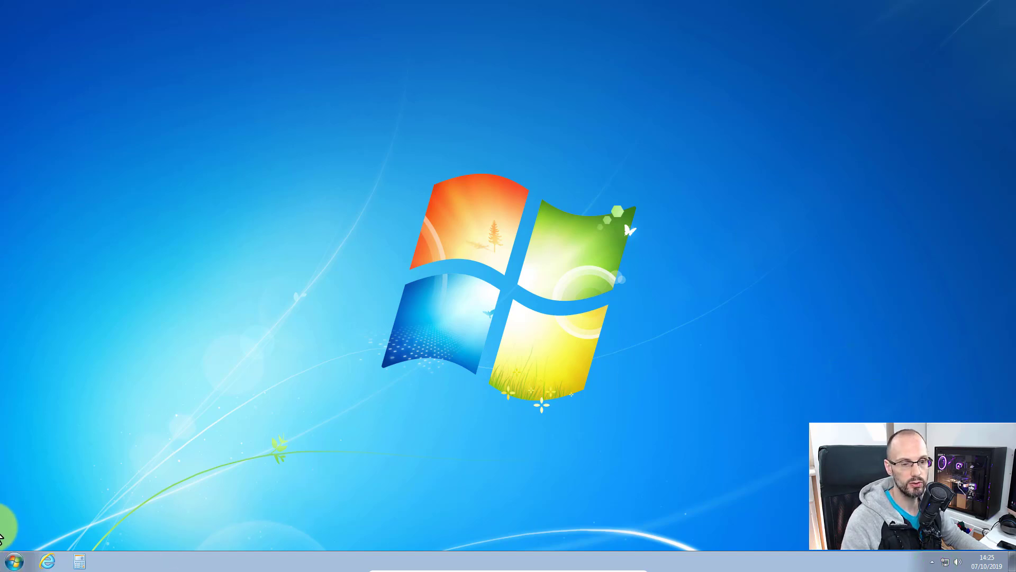
Review the installed programs under Programmes et fonctionnalités in the Control Panel with the window widened to show all columns, and close it.
click(14, 561)
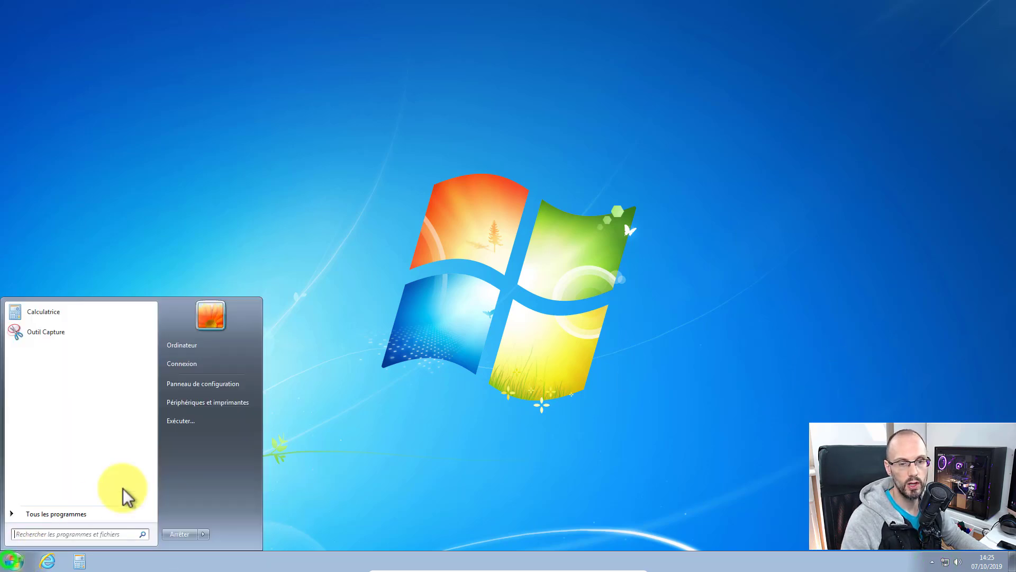
click(202, 385)
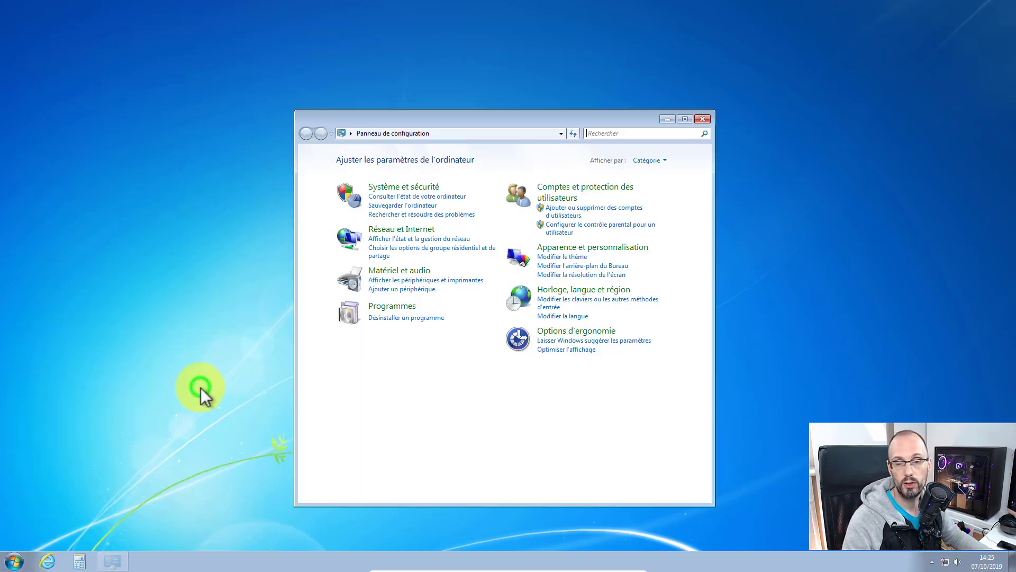
click(381, 306)
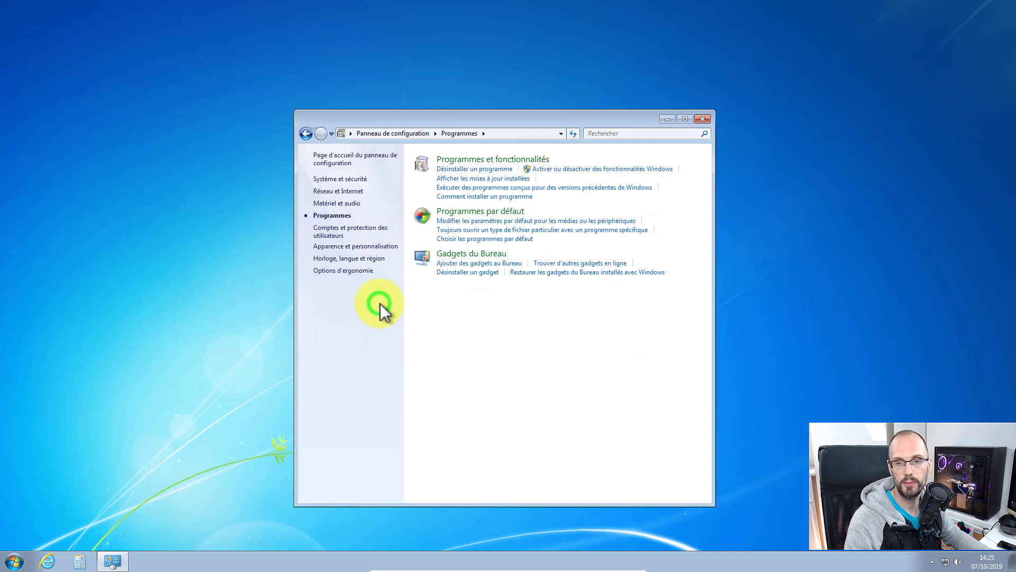
click(475, 160)
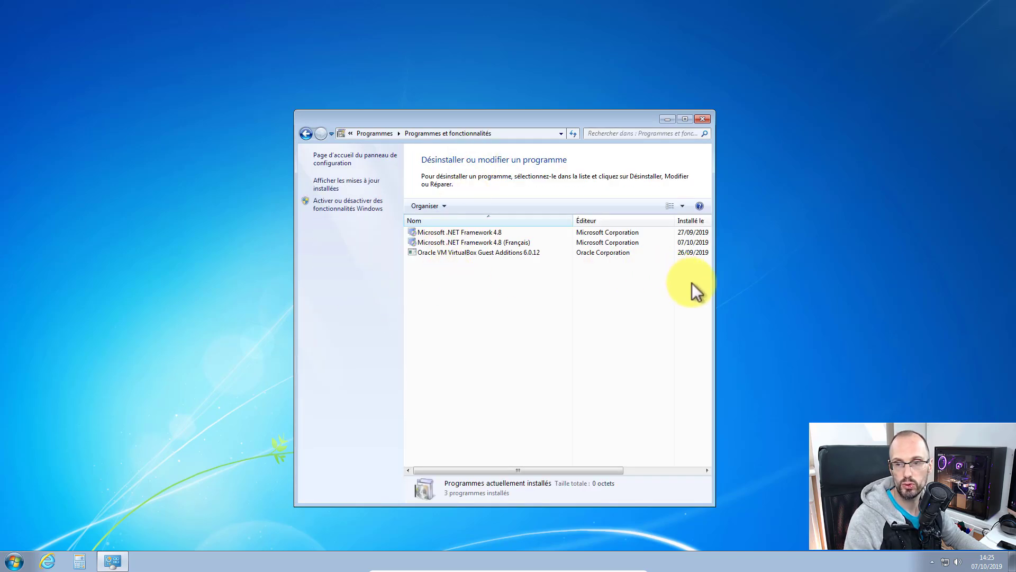
drag(716, 288, 833, 288)
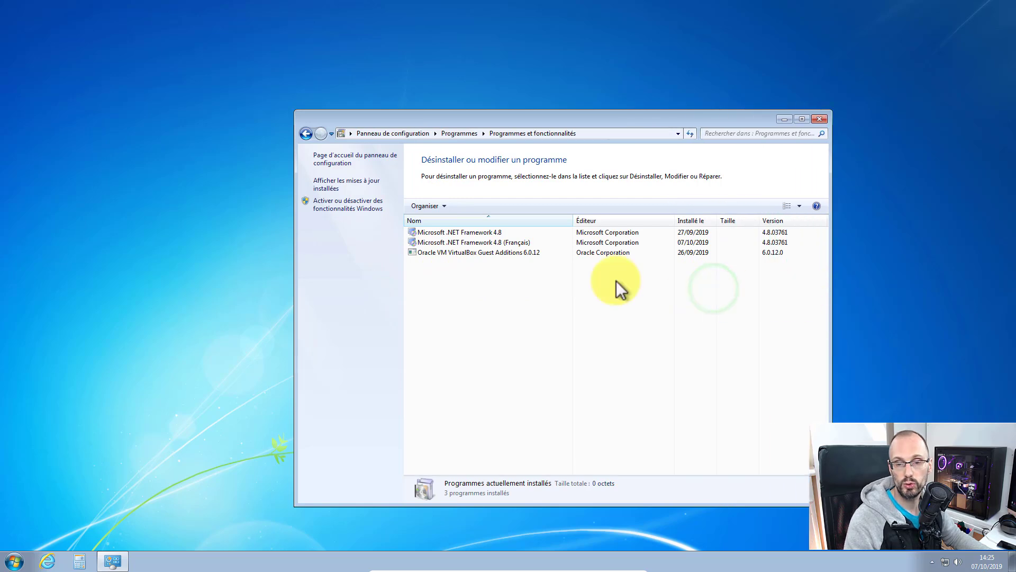
click(814, 117)
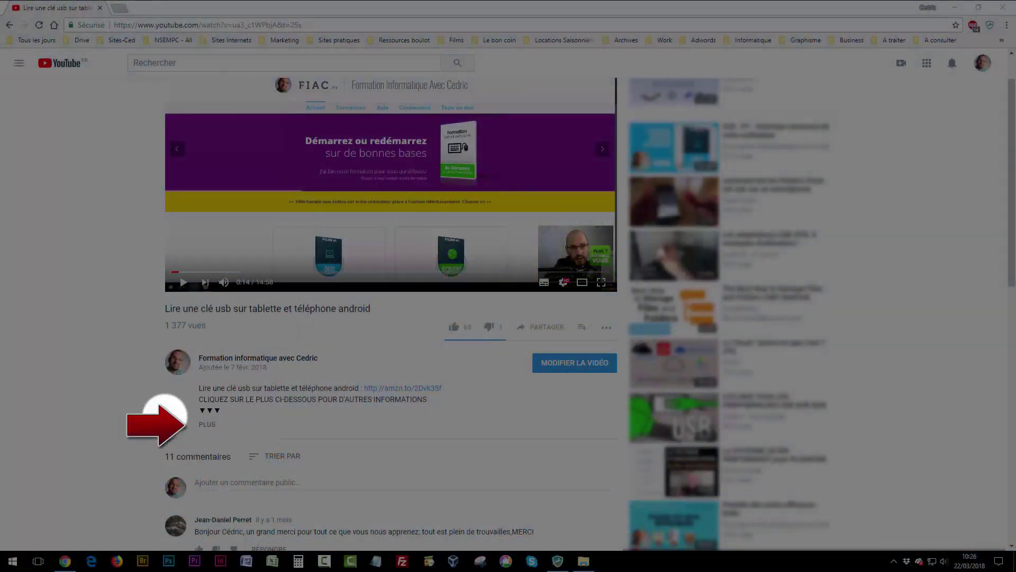
click(208, 425)
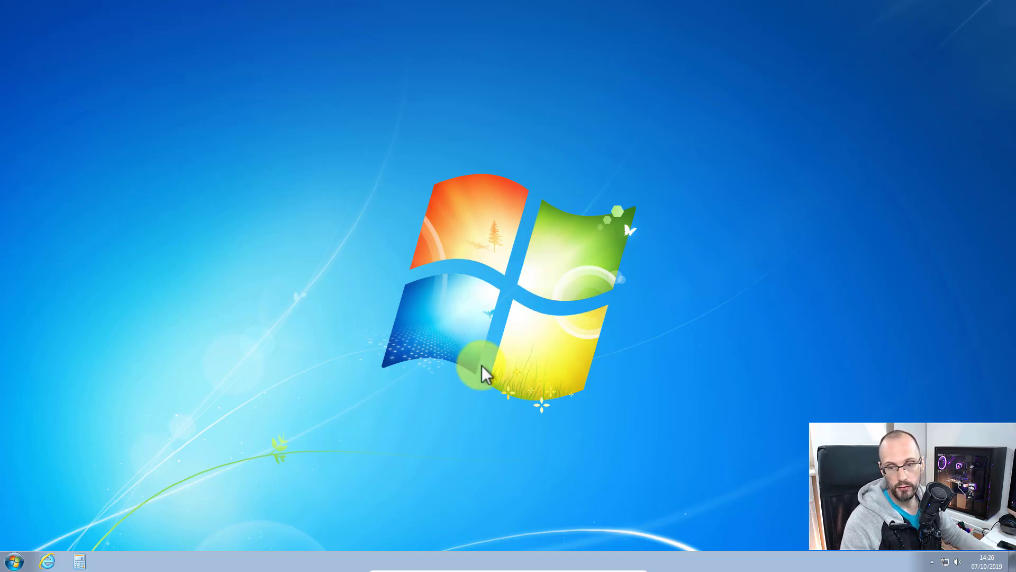
click(13, 562)
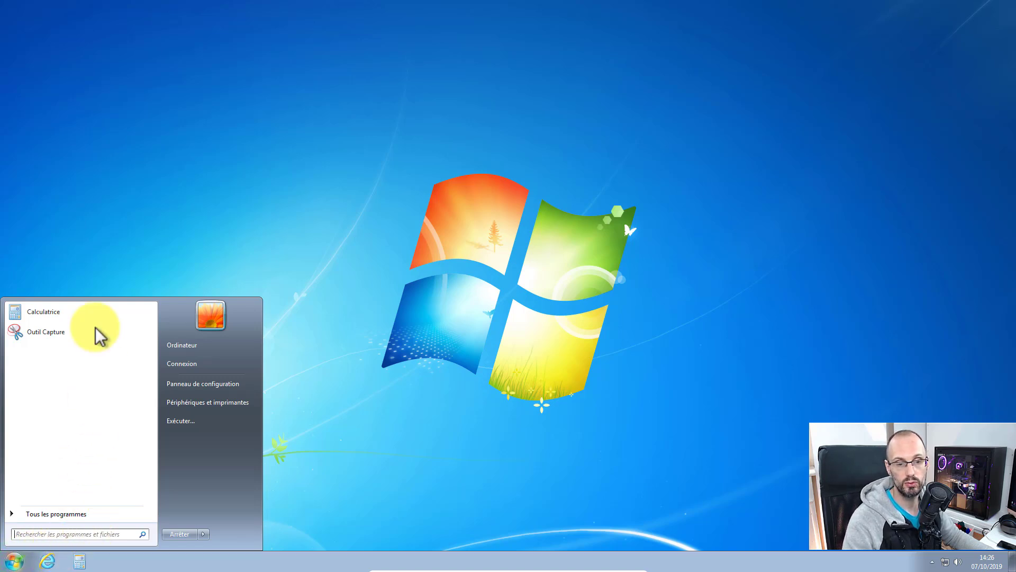
click(125, 209)
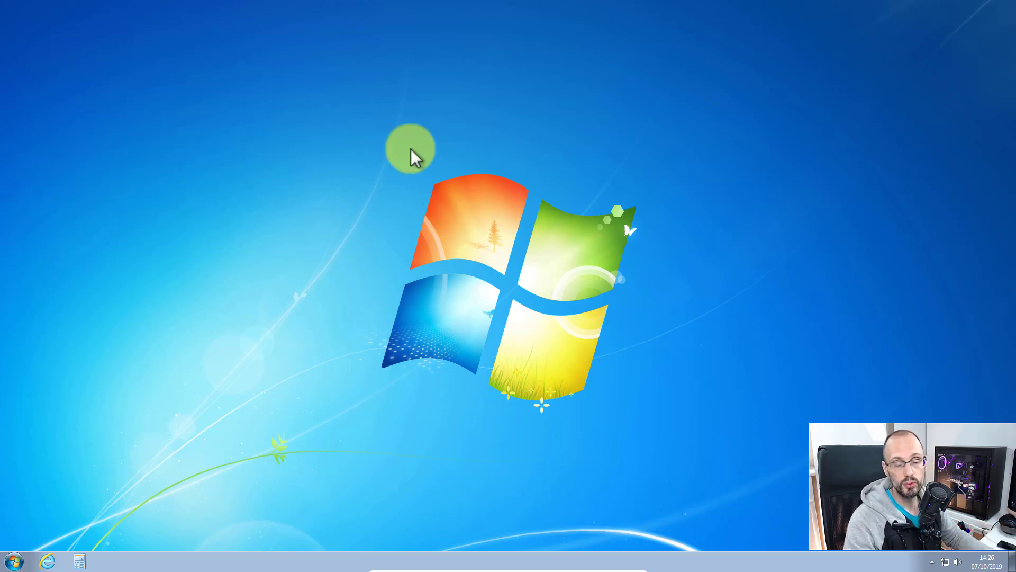
Switch to the FIAC.tv site in Internet Explorer and open the Pilier n°4 : Réinstaller Windows course from the Formations page.
click(43, 562)
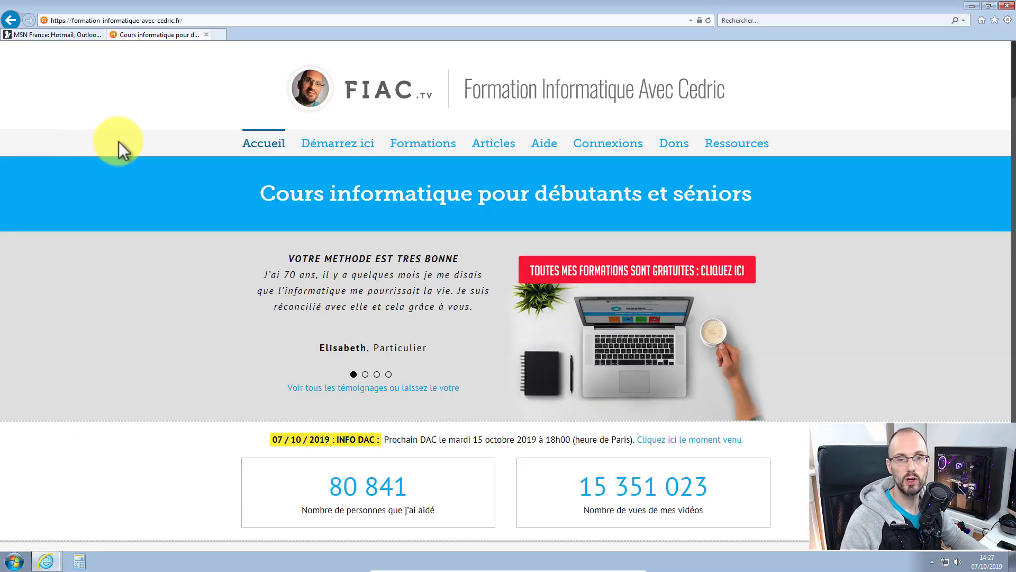
click(424, 151)
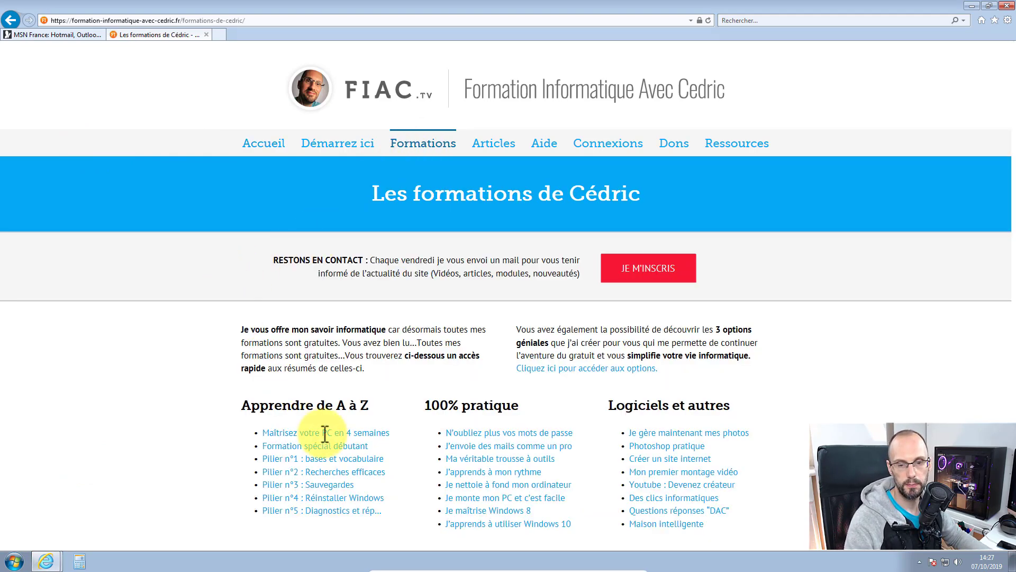
click(329, 498)
click(440, 180)
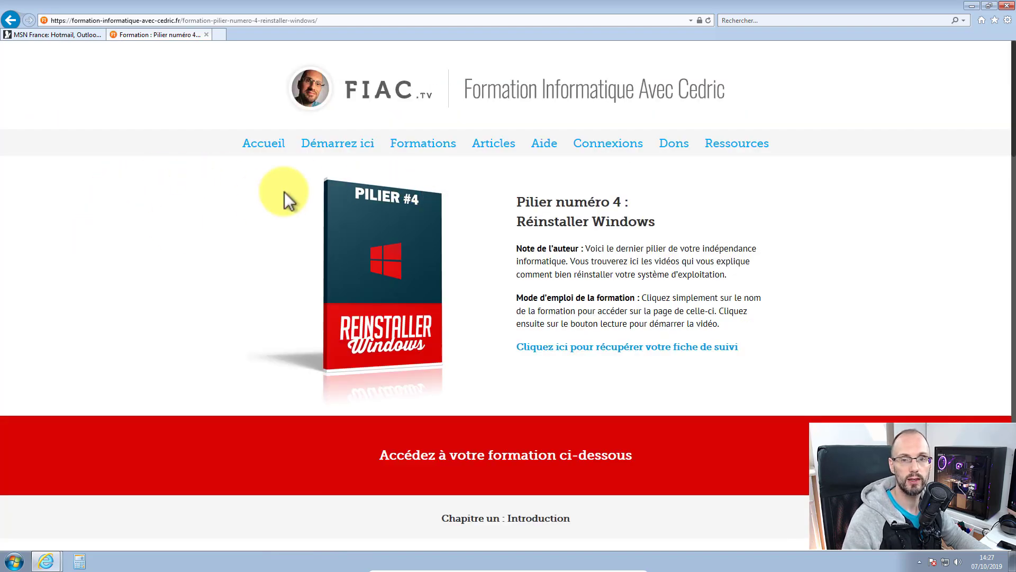
Examine the chapters and video links of the Réinstaller Windows course, from the introduction to the practical section.
scroll(160, 275, down, 2)
scroll(159, 278, down, 12)
scroll(166, 283, down, 6)
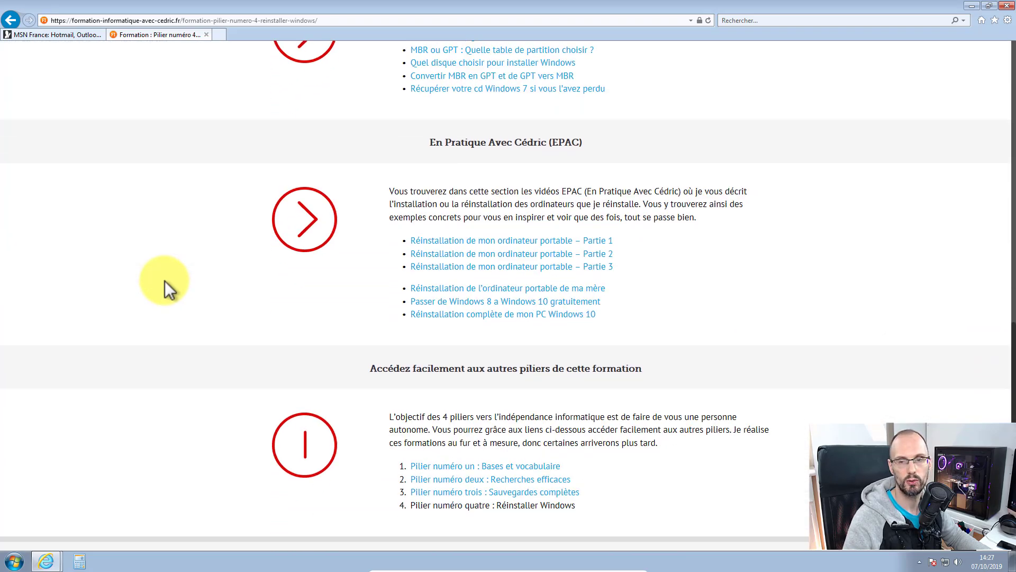
scroll(161, 277, down, 3)
scroll(157, 274, down, 5)
scroll(158, 274, up, 20)
scroll(151, 270, up, 5)
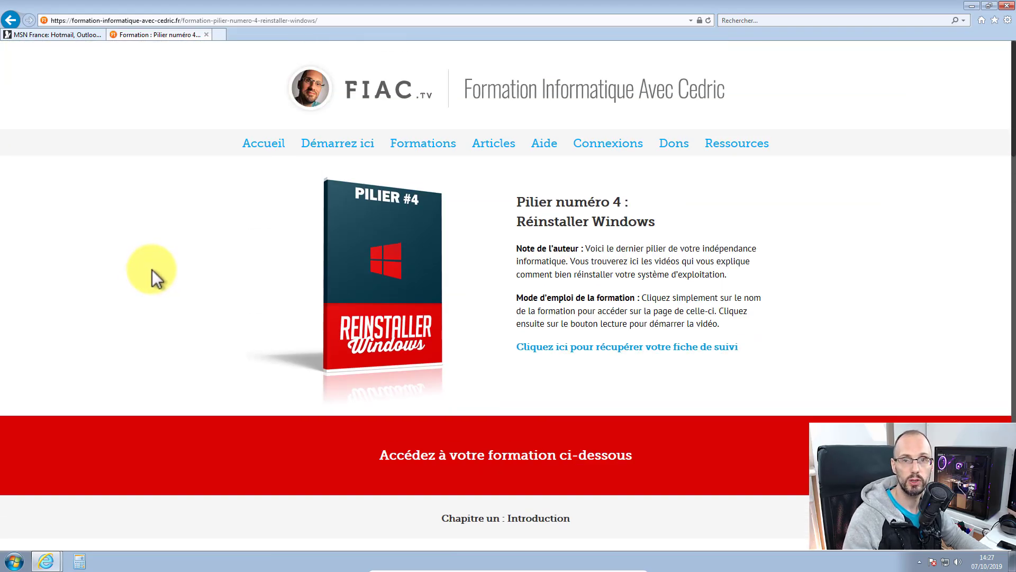
scroll(154, 263, down, 6)
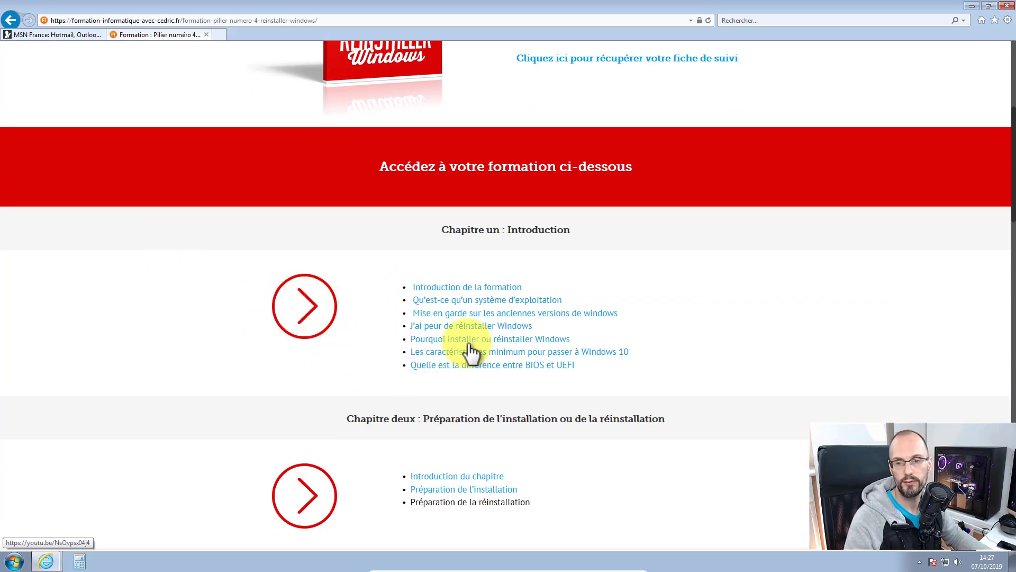
scroll(241, 324, up, 6)
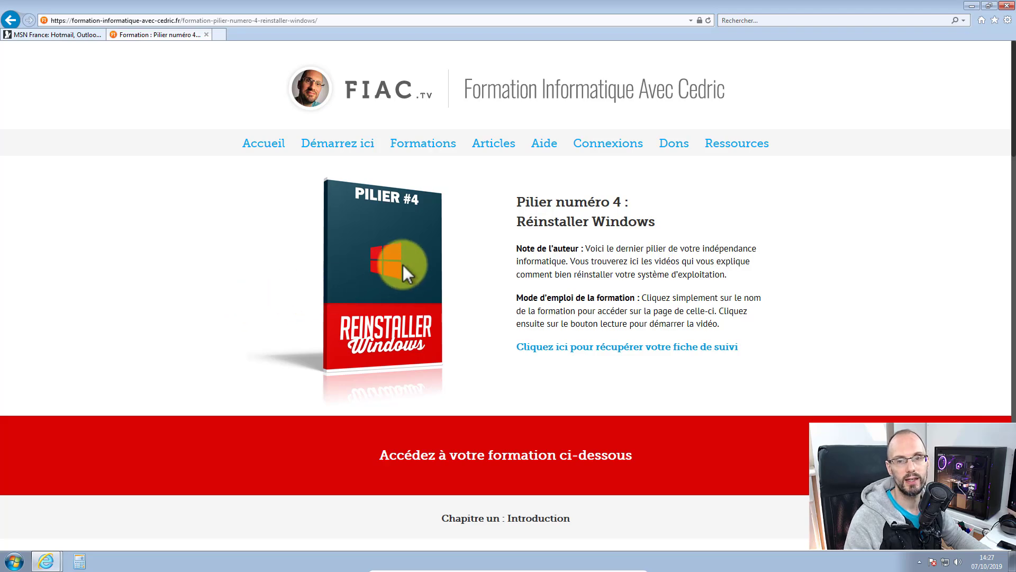
Open the Pilier numéro trois : Sauvegardes complètes course from the links to the other pillars.
scroll(278, 265, down, 20)
scroll(259, 313, down, 11)
scroll(467, 294, up, 3)
click(465, 237)
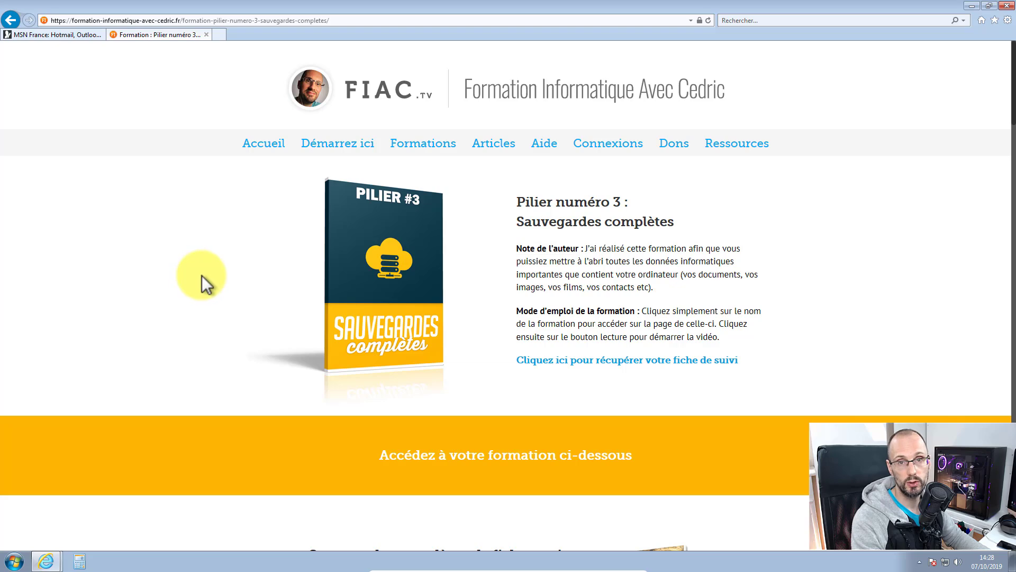
Look through the practical sheet and backup chapters of the Sauvegardes complètes course, and return to its introduction.
scroll(202, 275, down, 3)
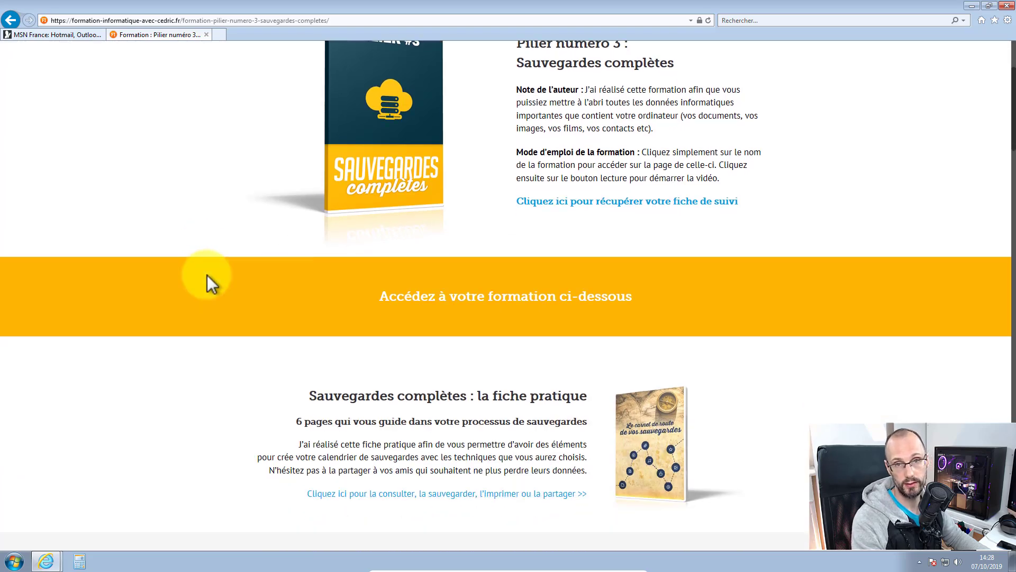
scroll(208, 275, down, 2)
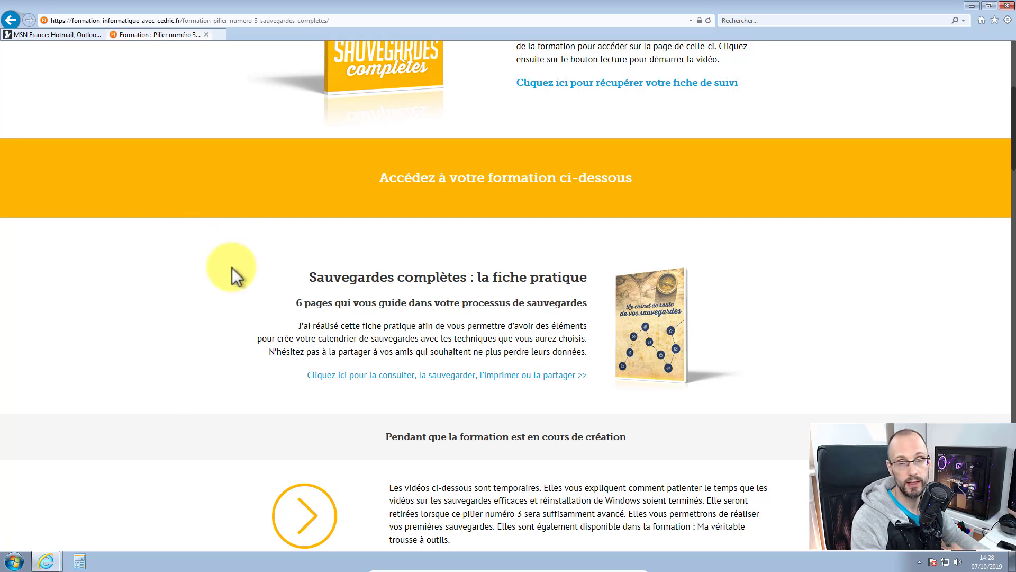
scroll(229, 268, down, 7)
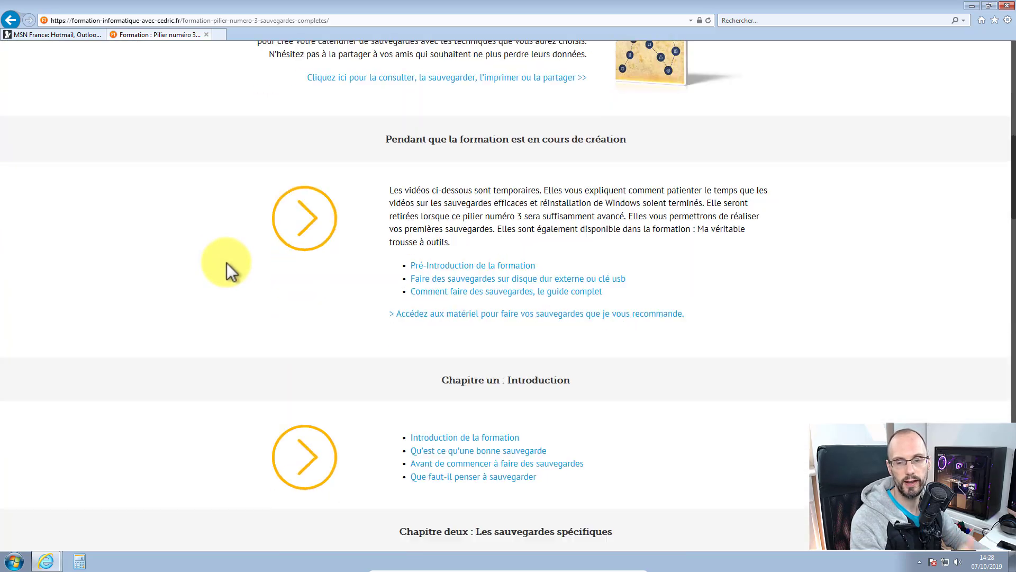
scroll(225, 261, down, 11)
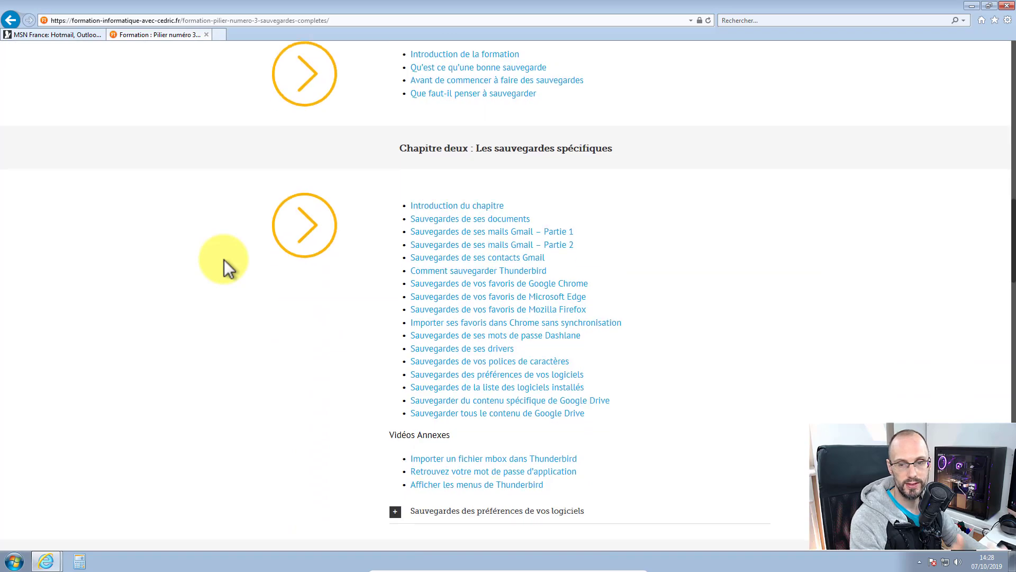
scroll(224, 259, down, 8)
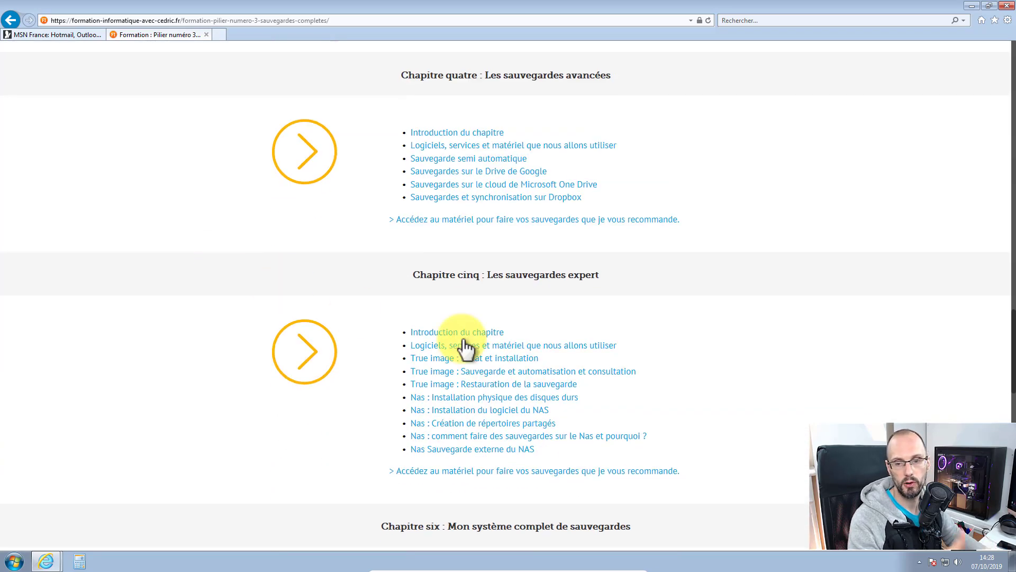
scroll(606, 433, up, 20)
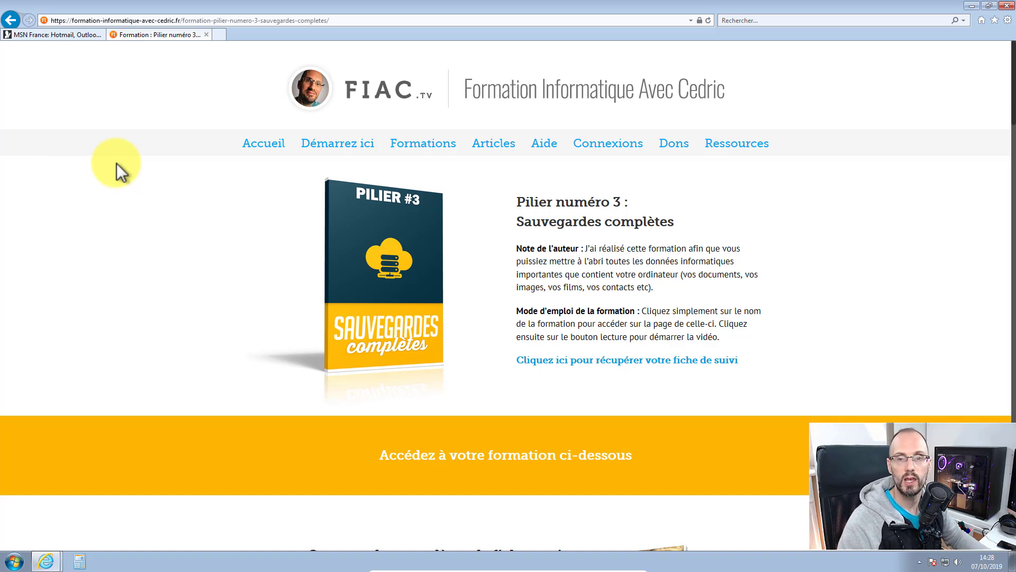
Go back to the FIAC.tv home page, view the available Aide options, and reload the home page.
click(377, 95)
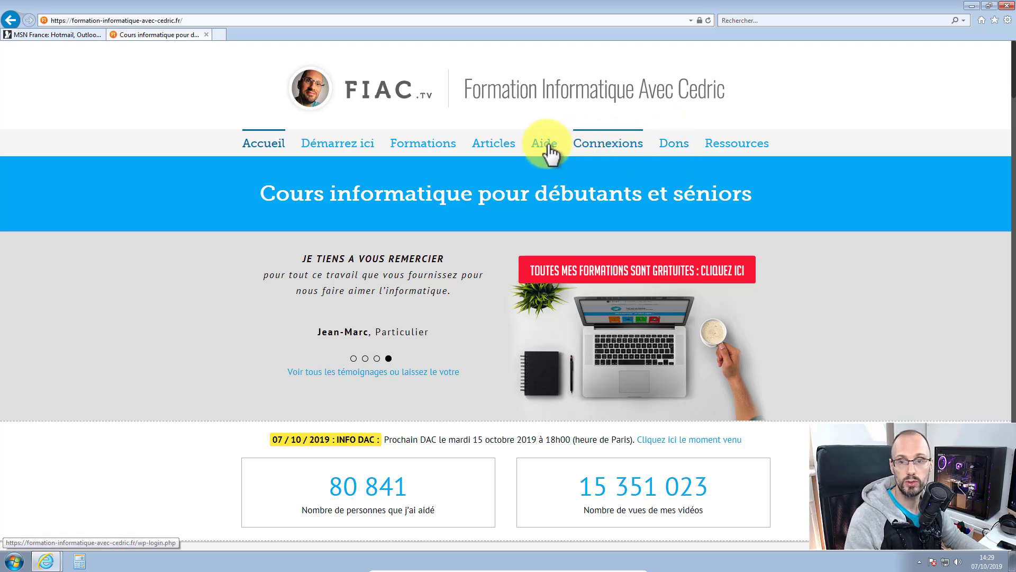
mouse_move(544, 143)
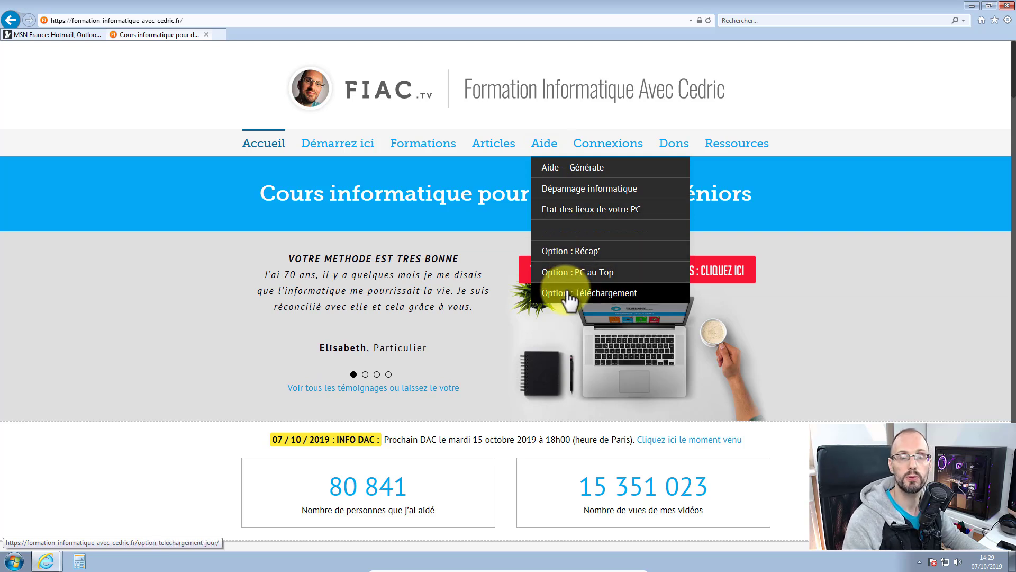
click(426, 87)
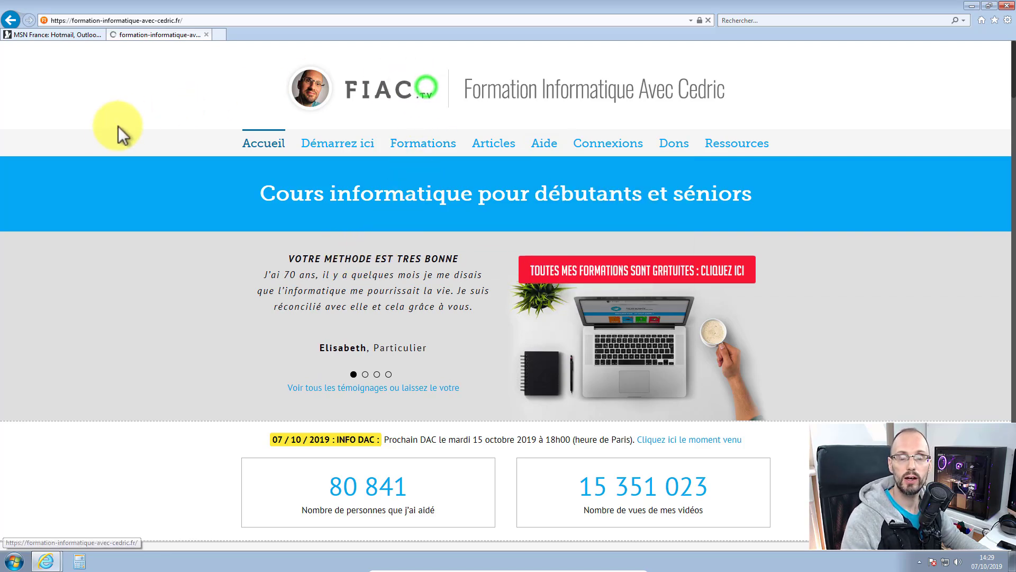